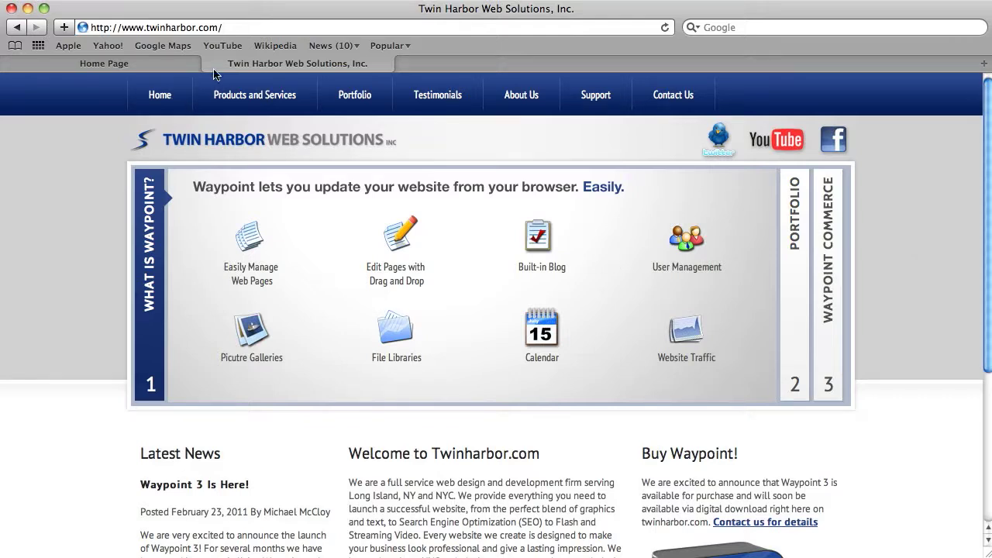
click(241, 29)
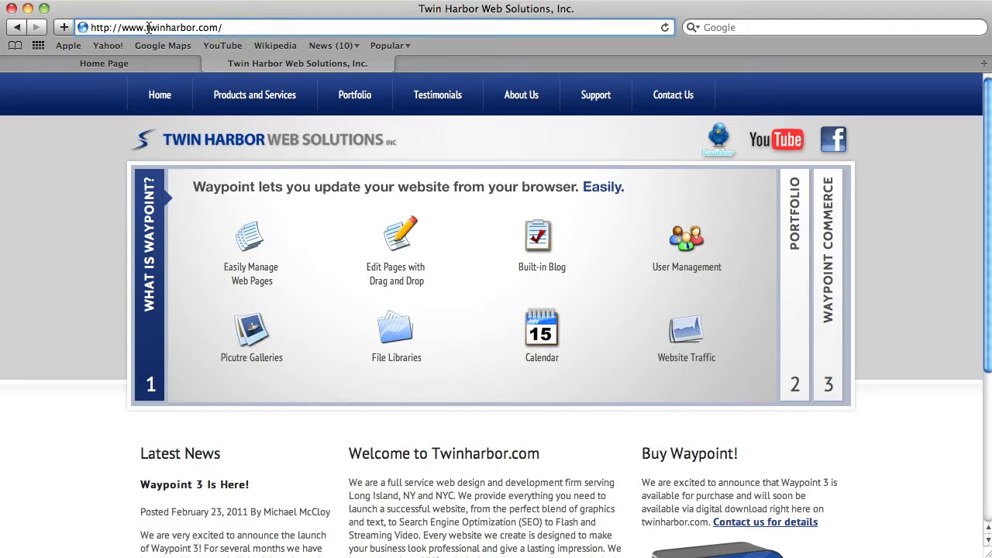
click(242, 28)
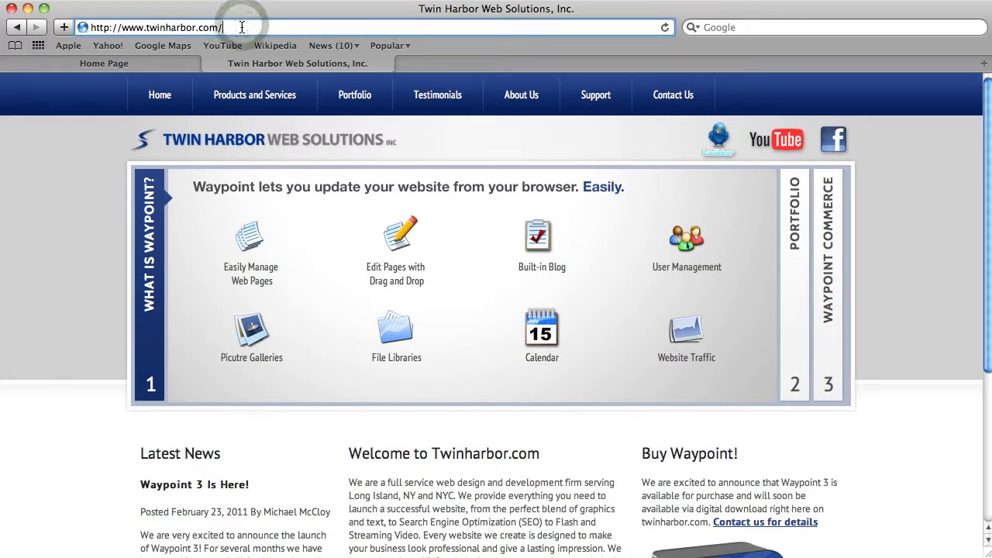
text(wp-admin)
key(Return)
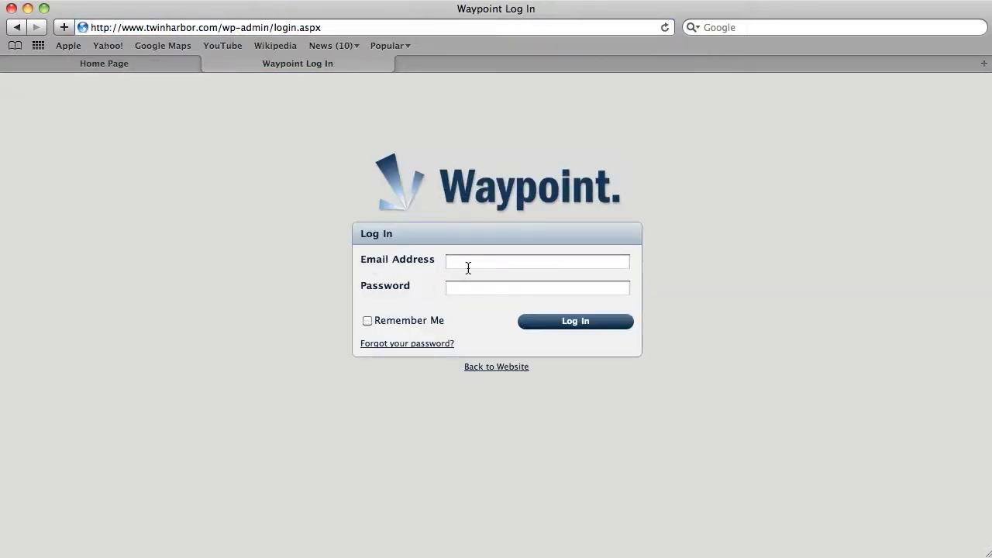
Step: Log in to the Waypoint administration with the account e-mail and password, with Remember Me enabled
click(468, 268)
key(Tab)
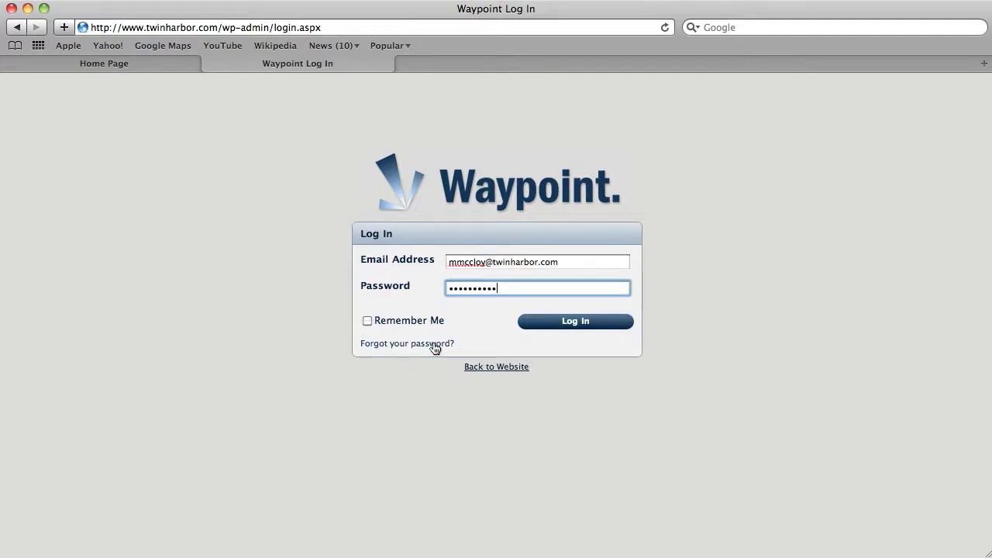
click(365, 322)
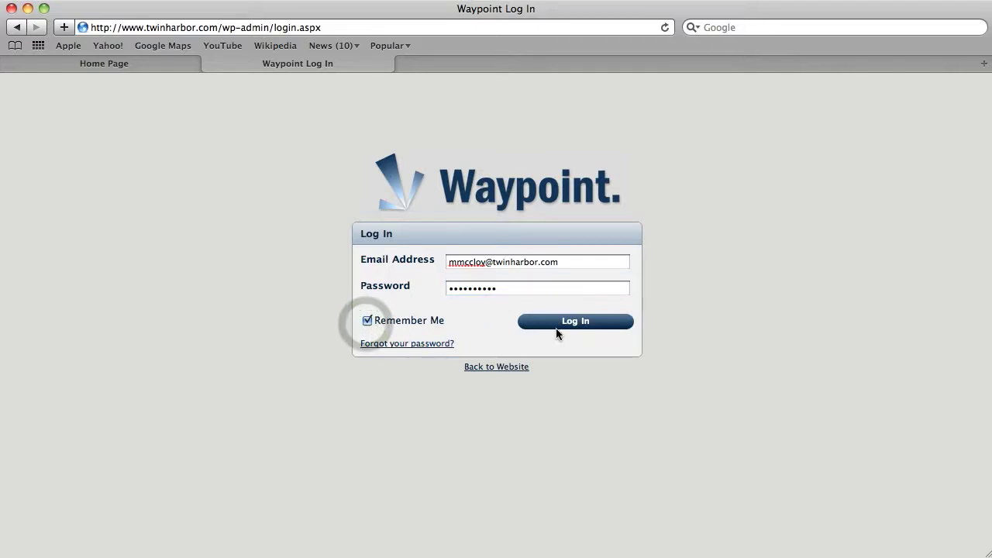
click(577, 322)
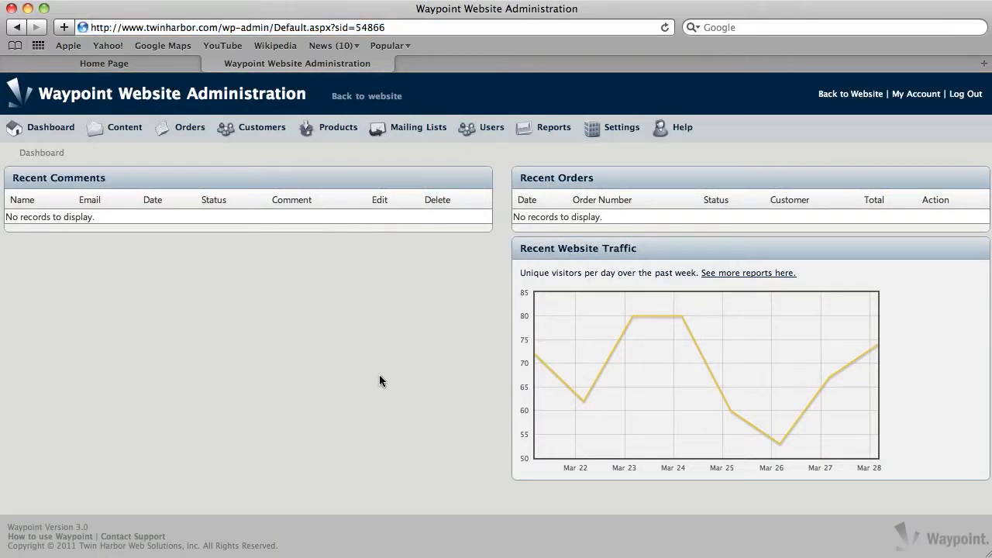
Step: Return to the public website's home page and look over its Welcome to Twinharbor.com text
click(360, 98)
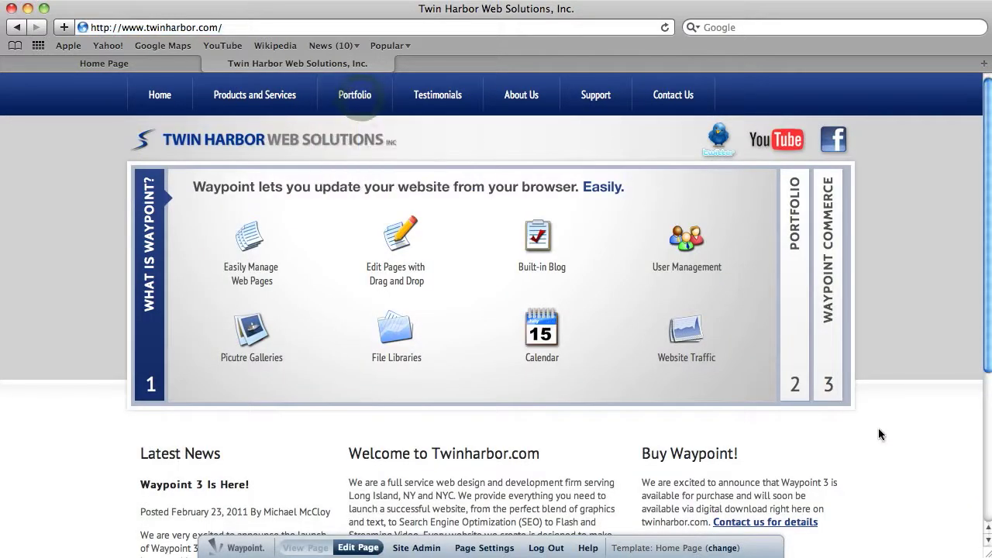
scroll(874, 437, down, 4)
scroll(873, 437, up, 4)
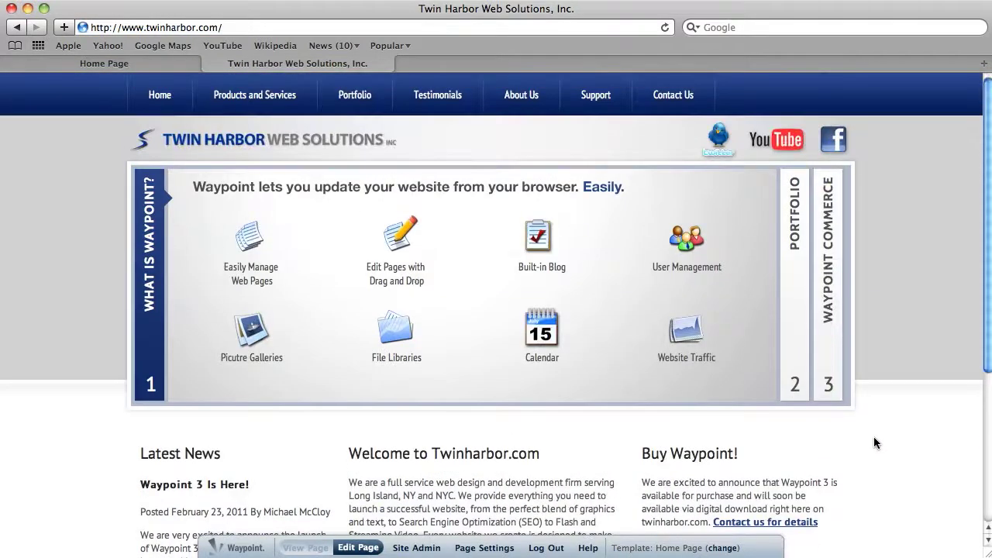
scroll(874, 437, down, 5)
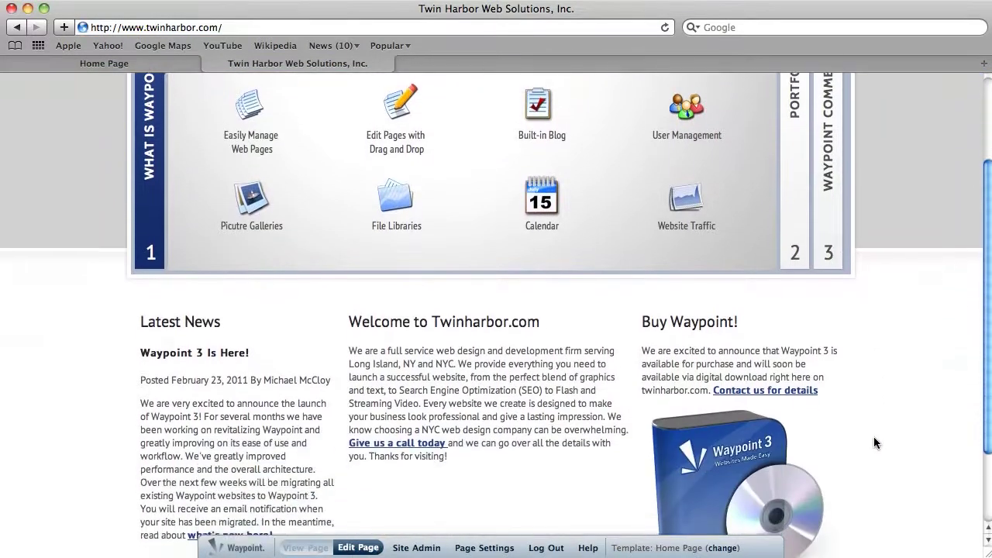
drag(410, 327, 538, 413)
click(538, 413)
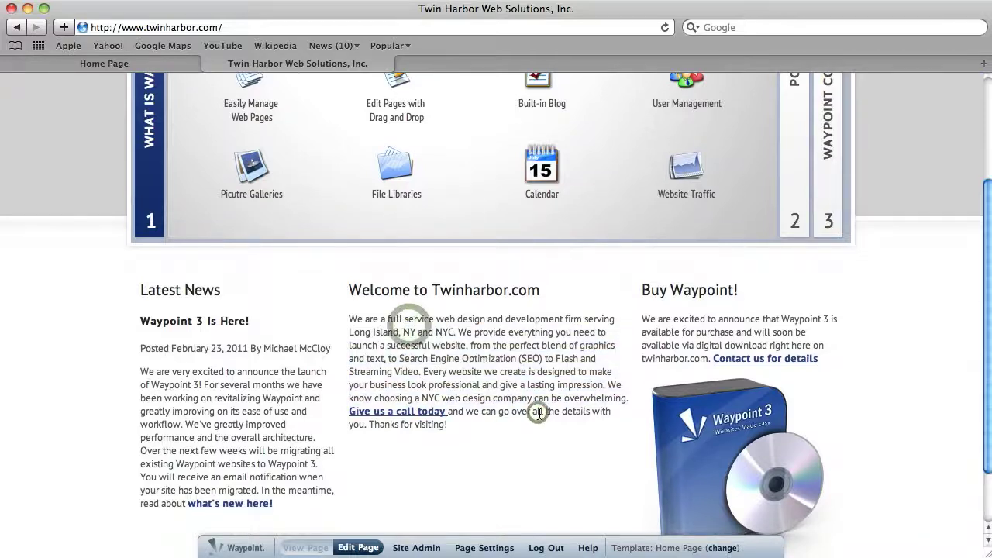
scroll(539, 414, up, 4)
scroll(539, 413, up, 1)
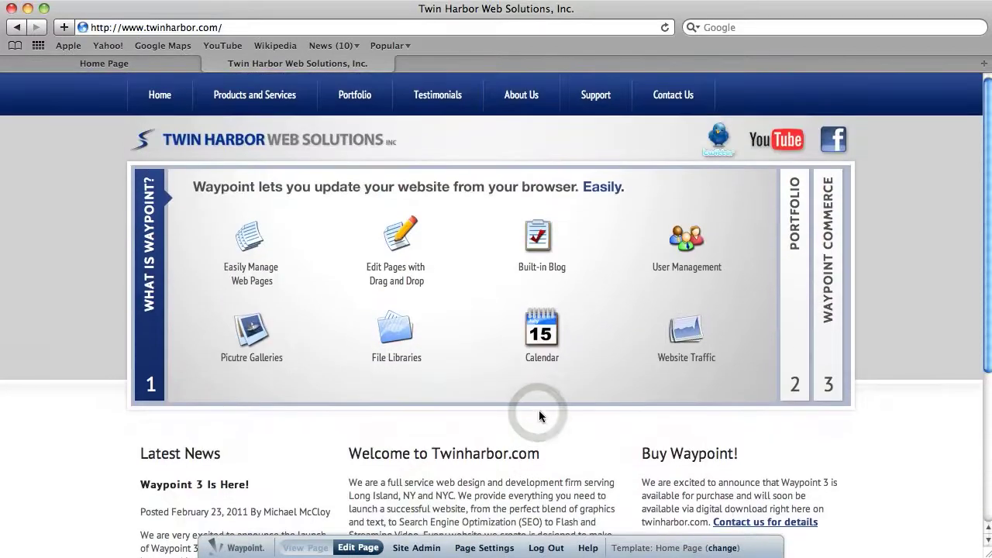
Step: Put the home page in edit mode and make "Thanks for visiting!" bold in the Welcome to Twinharbor.com rich text widget
click(359, 549)
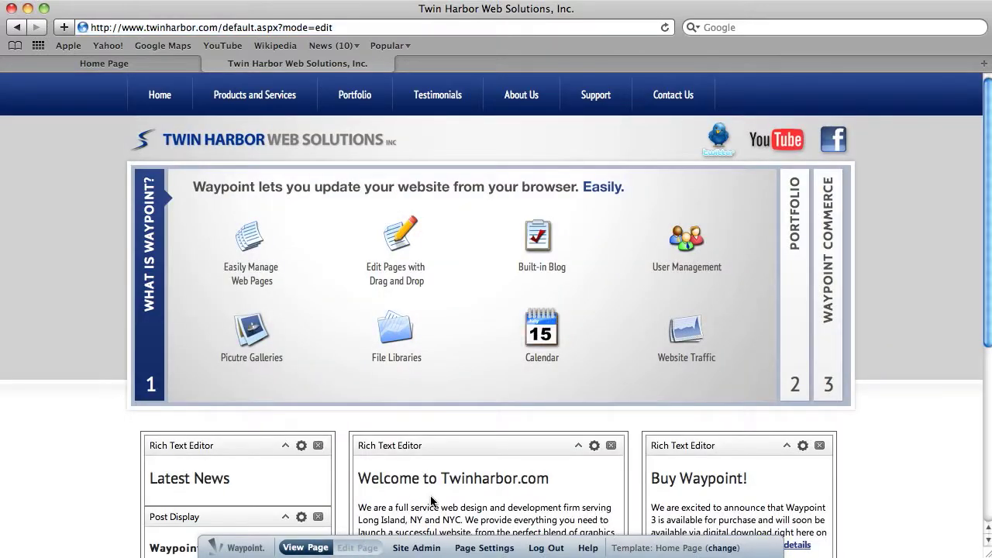
scroll(431, 500, down, 5)
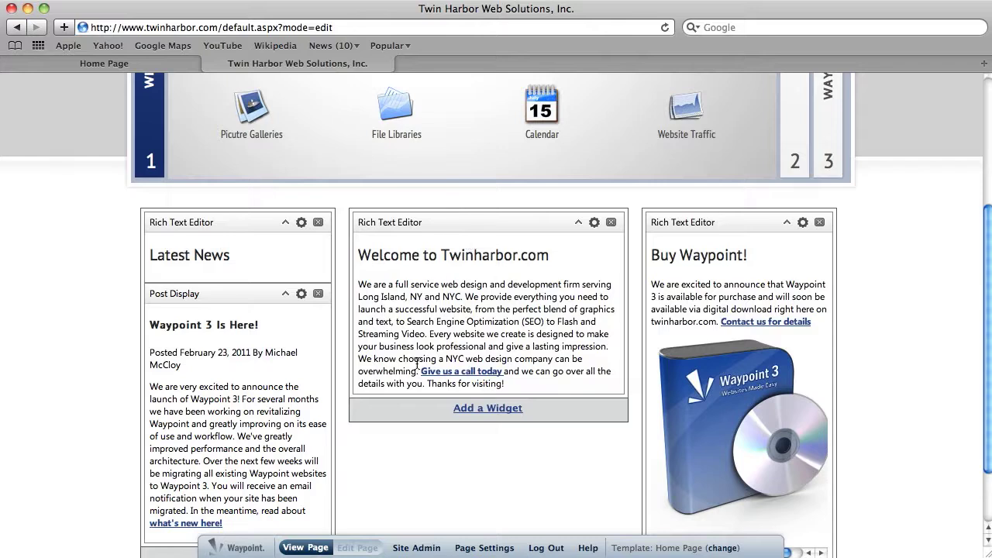
click(593, 222)
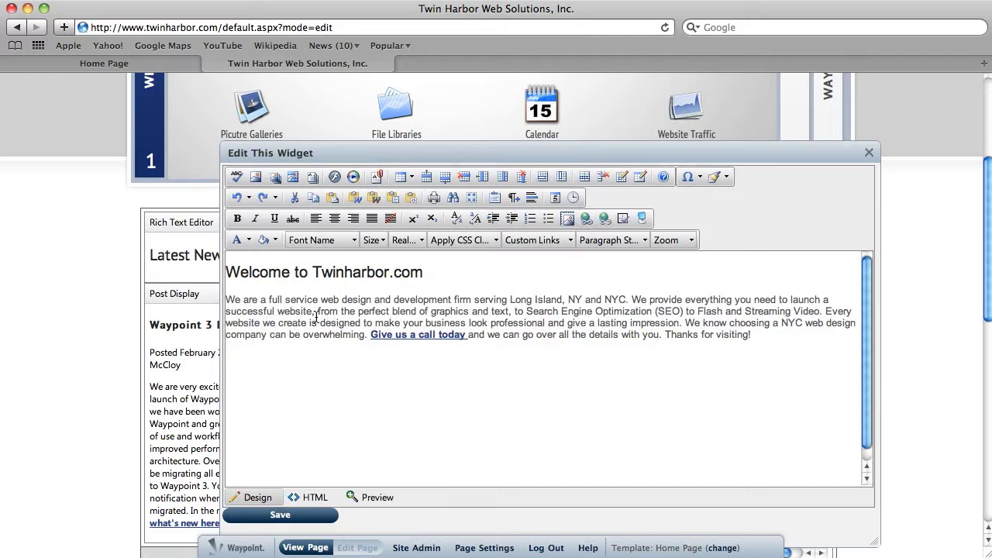
click(772, 336)
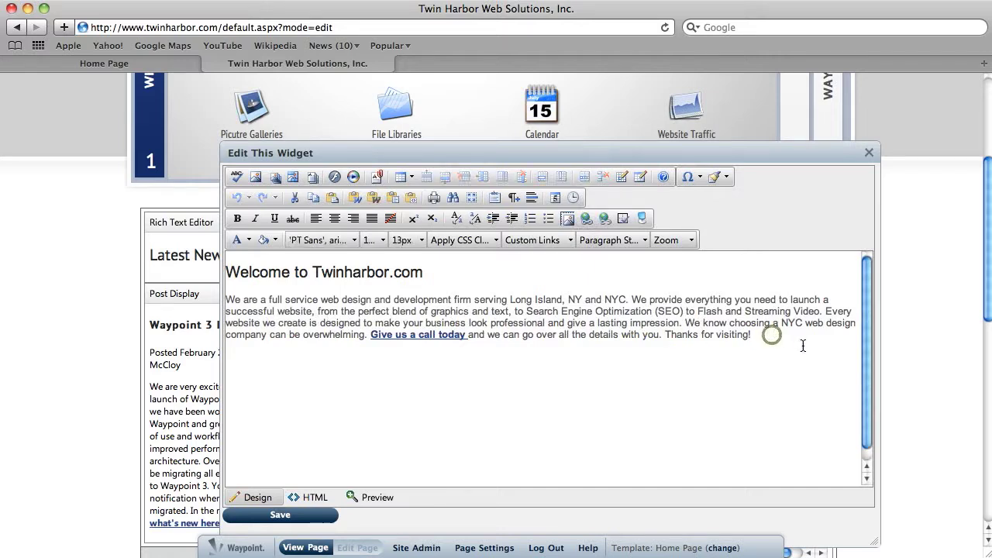
drag(667, 334, 753, 334)
click(236, 219)
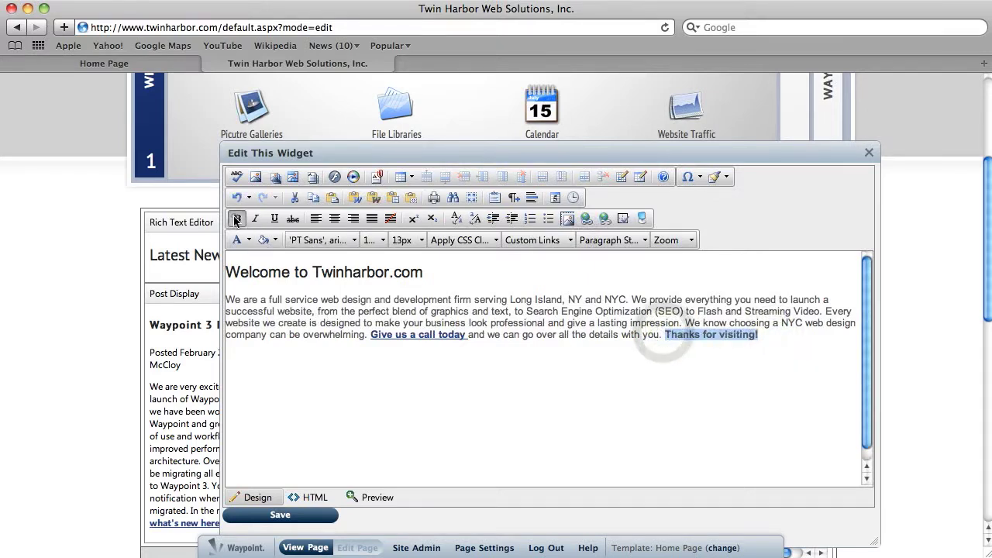
click(809, 351)
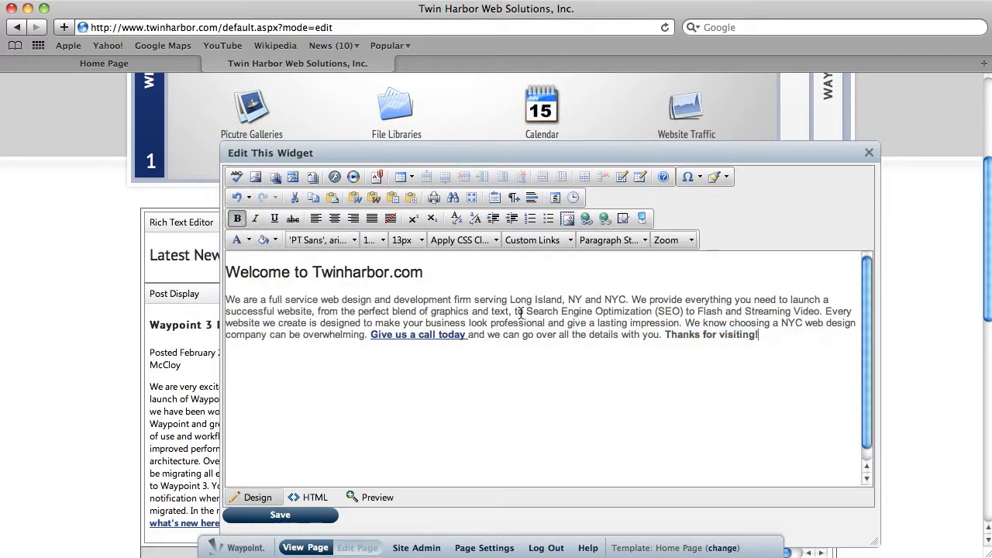
key(Return)
text(sdfsdfsdfsdf)
key(BackSpace)
key(BackSpace)
key(BackSpace)
key(BackSpace)
key(BackSpace)
key(BackSpace)
key(BackSpace)
key(BackSpace)
key(BackSpace)
key(BackSpace)
key(BackSpace)
Step: Save the edited Welcome widget and check its text on the home page
click(282, 517)
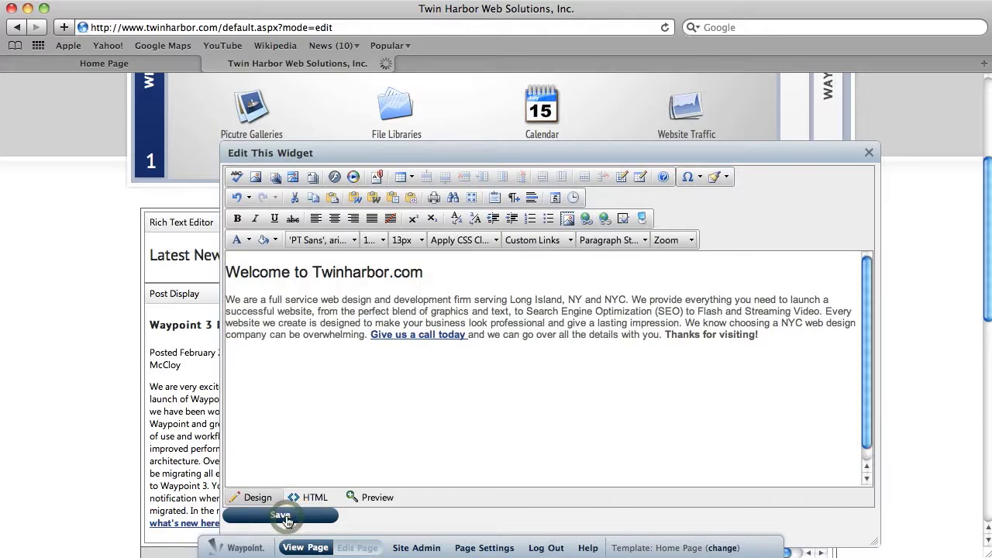
scroll(317, 500, down, 5)
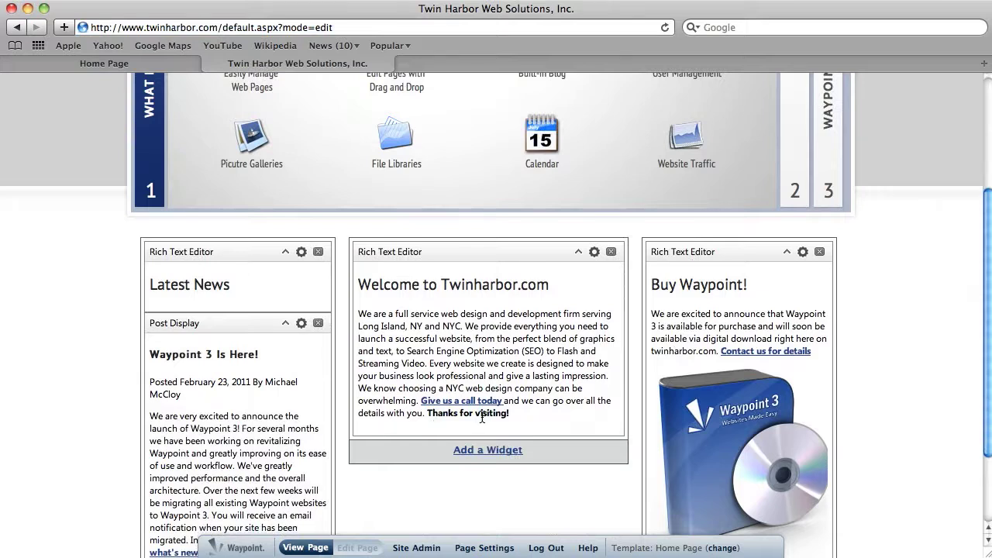
scroll(481, 417, up, 5)
Step: Go to the Waypoint page under Products and Services and open its Rich Text Editor subpage
mouse_move(264, 98)
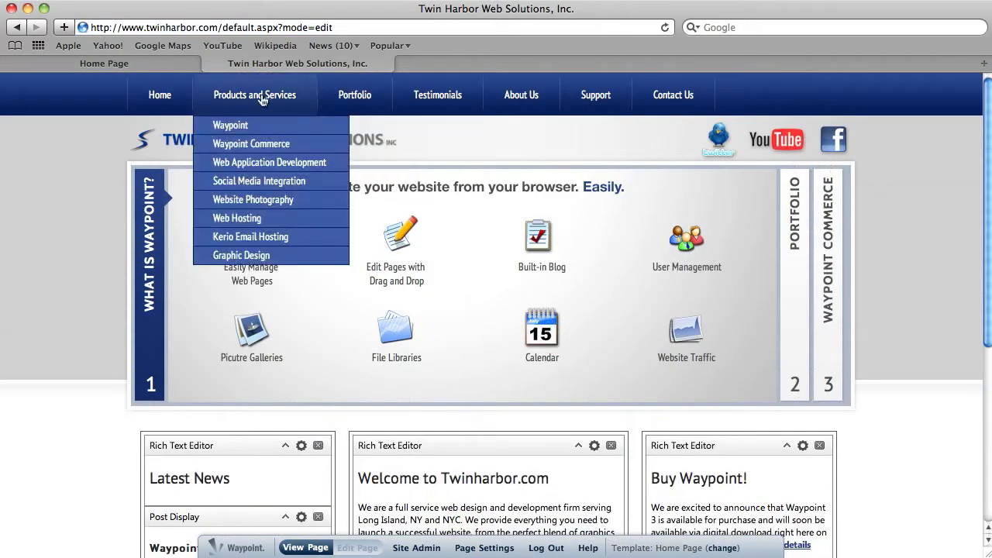
click(232, 127)
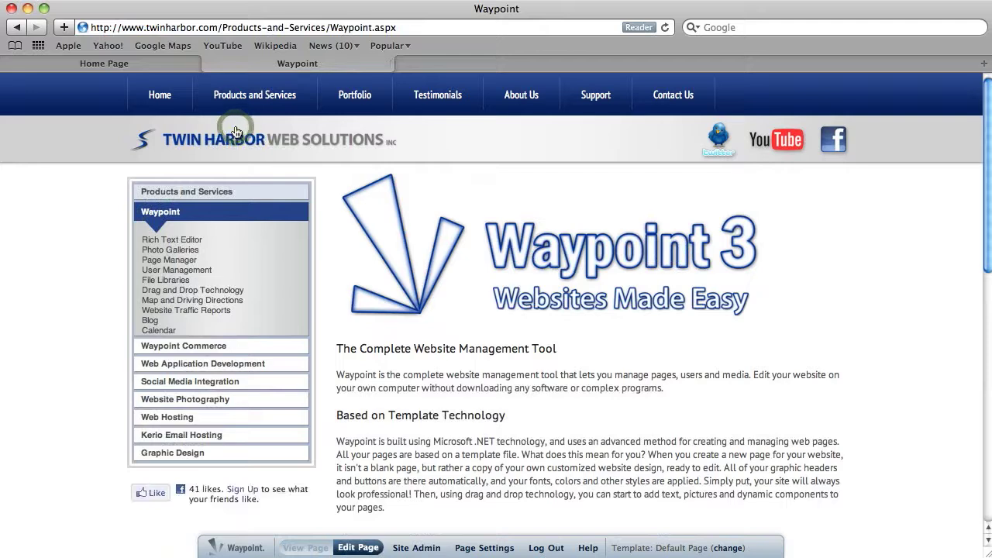
scroll(489, 321, down, 5)
scroll(493, 314, up, 5)
click(175, 240)
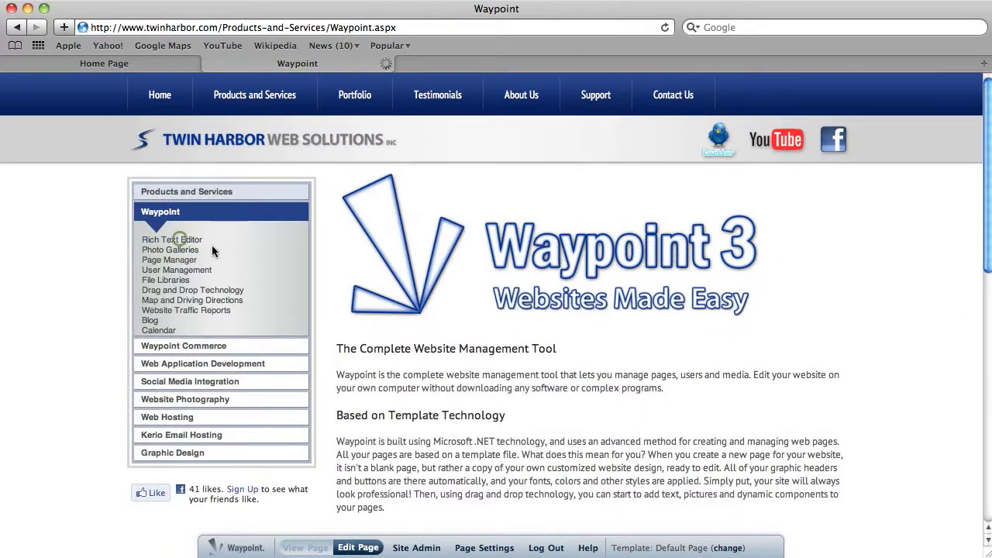
Step: Put the Rich Text Editor page in edit mode and add a Rich Text Editor widget below the sidebar's Facebook Like box
click(355, 547)
scroll(593, 279, down, 2)
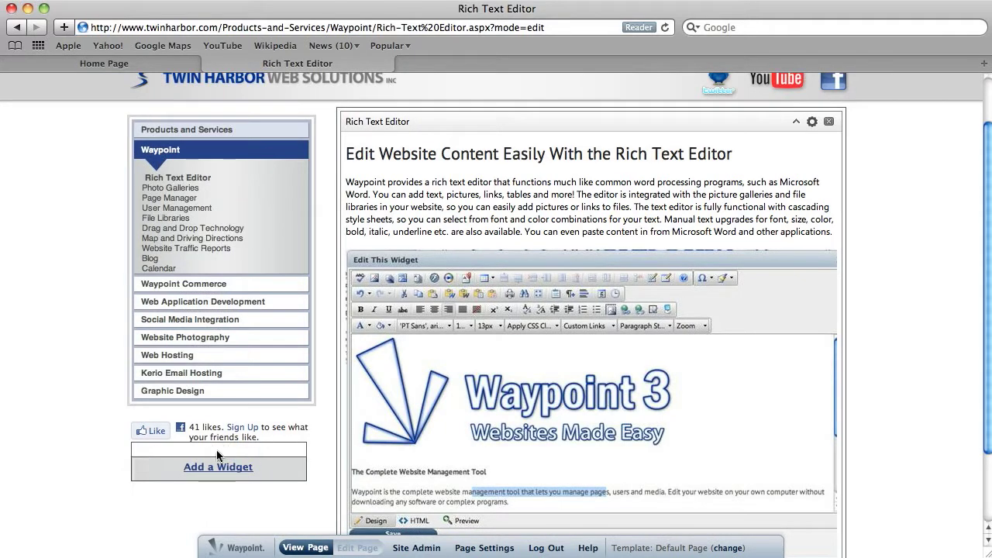
click(234, 467)
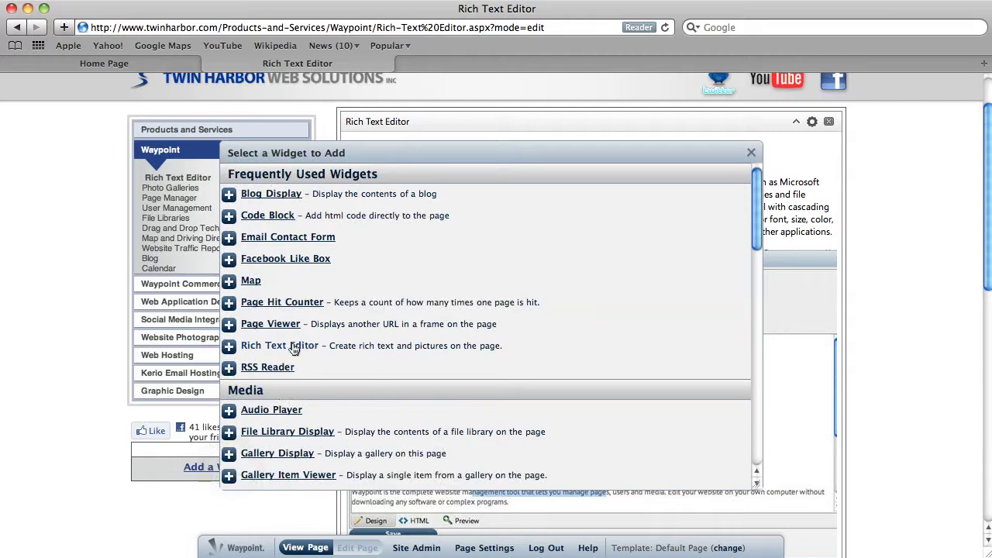
click(279, 346)
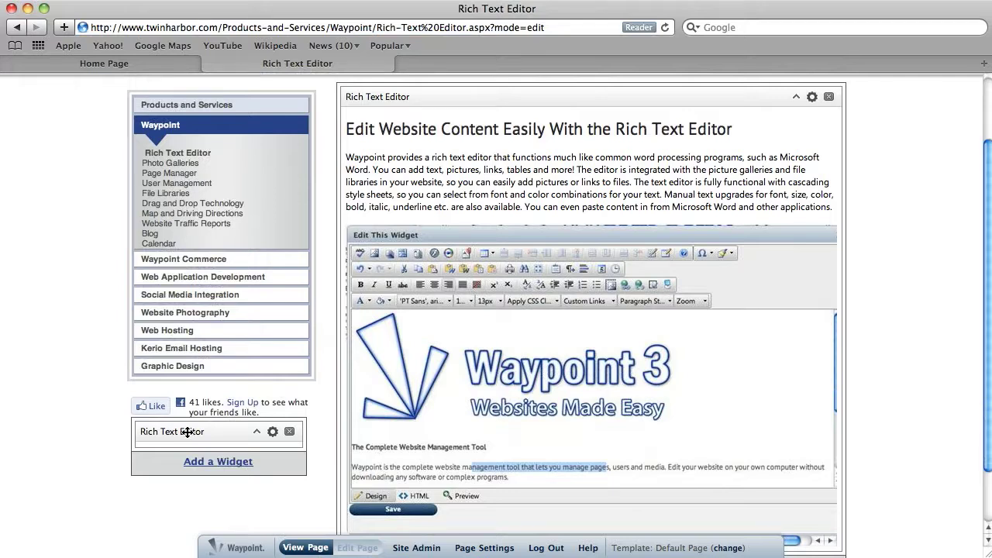
Step: Enter "Thanks for visiting!" in the new sidebar widget, with a blank line above it and a new line below
click(272, 433)
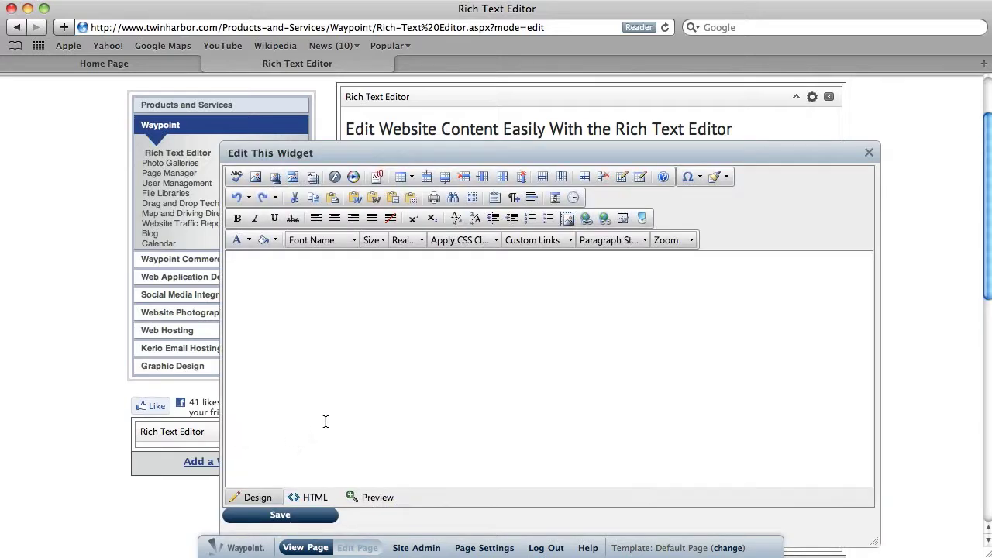
click(362, 349)
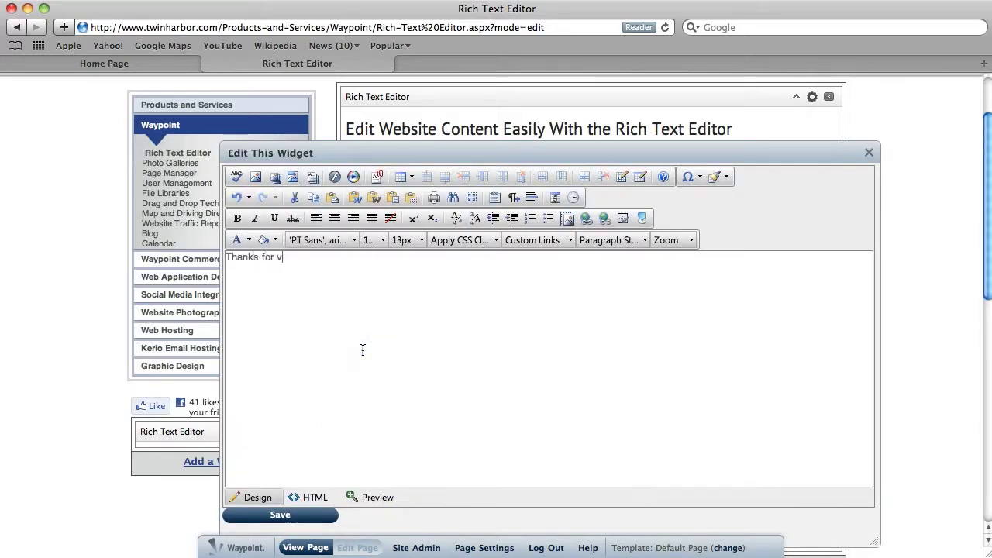
scroll(362, 350, up, 3)
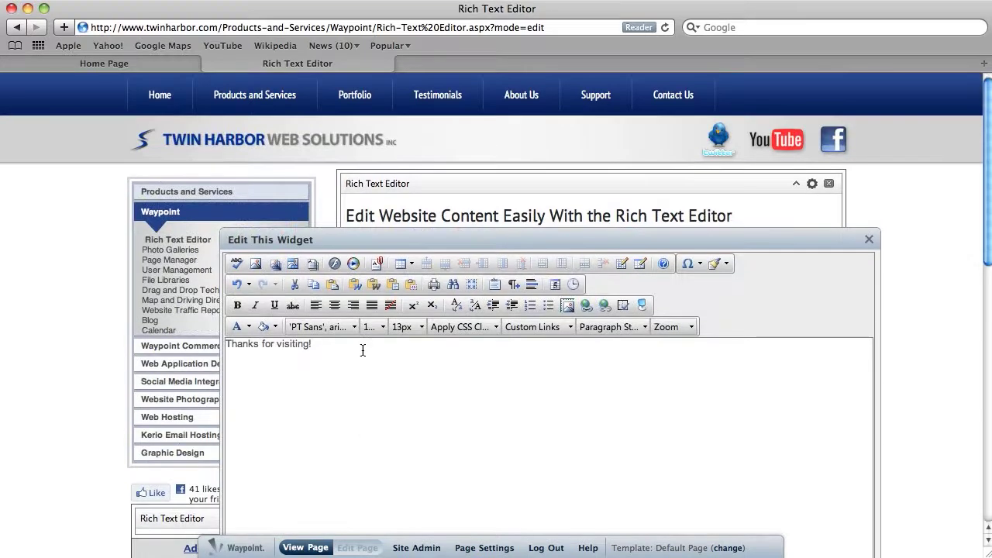
click(228, 343)
key(Return)
click(380, 393)
scroll(380, 393, down, 2)
key(Return)
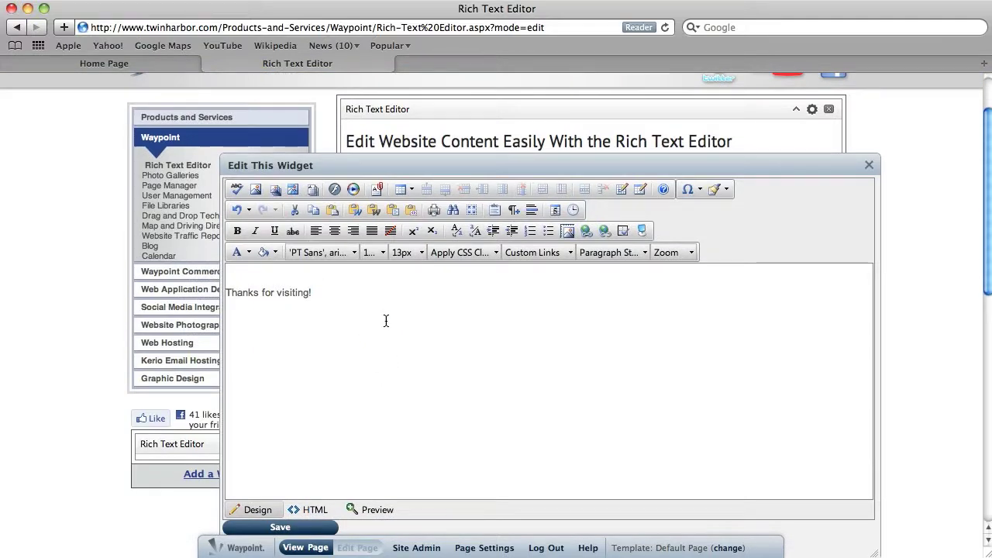
Step: Insert the Rackspace logo from the Partner Logos gallery at Normal (135x70) size below the "Thanks for visiting!" text
click(275, 192)
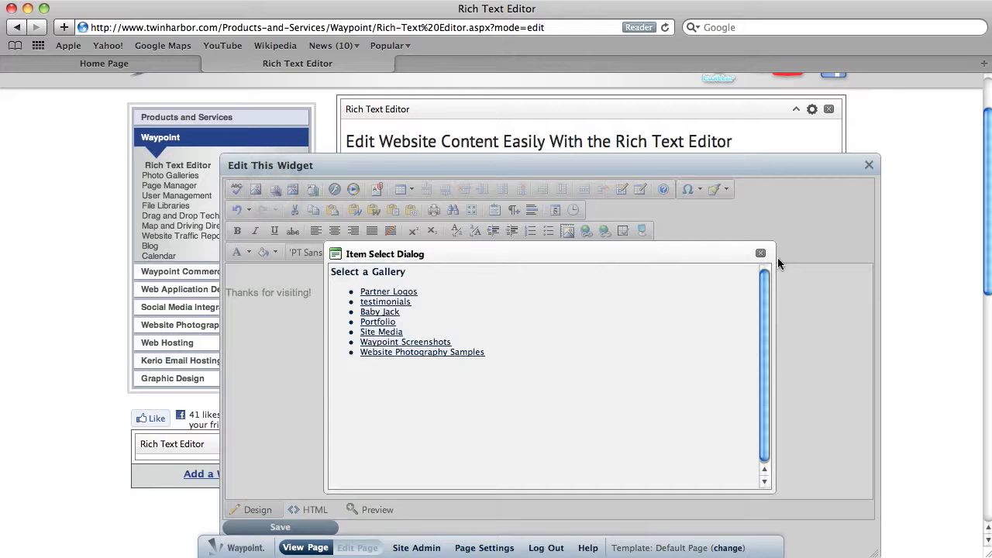
click(761, 254)
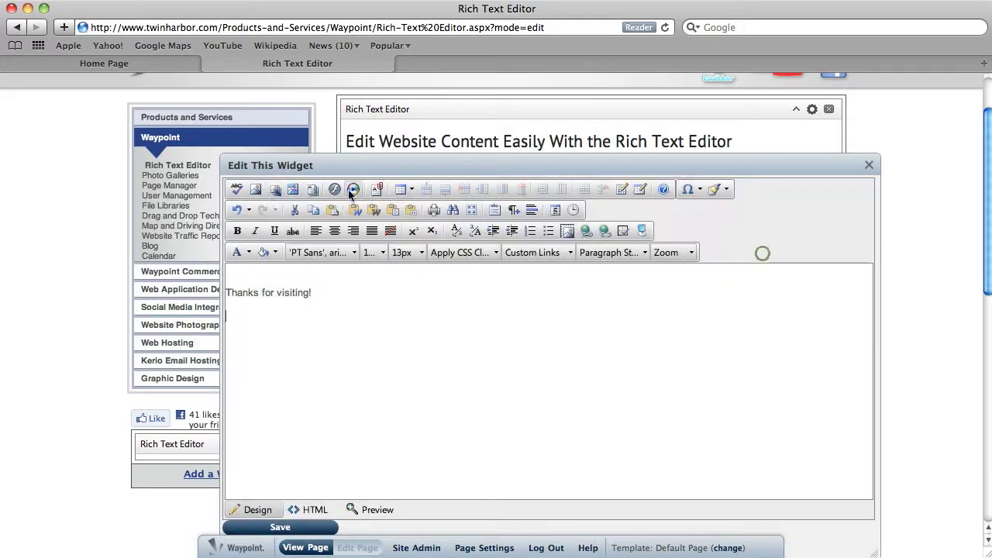
click(275, 194)
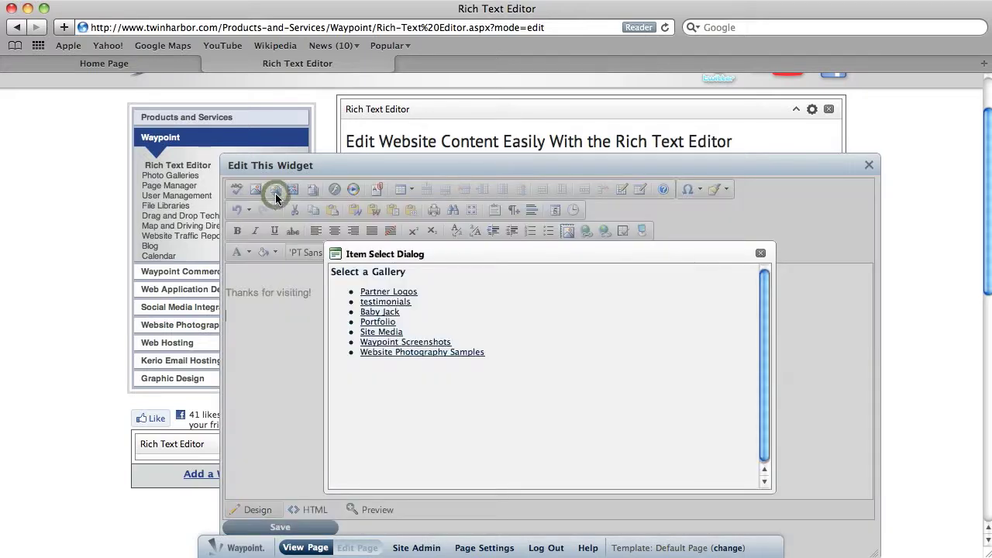
click(403, 293)
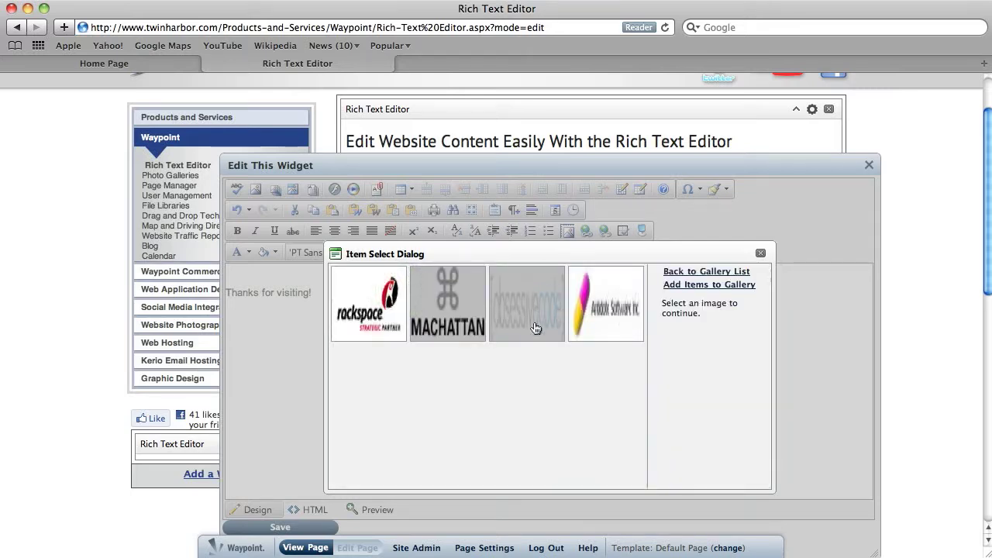
click(368, 310)
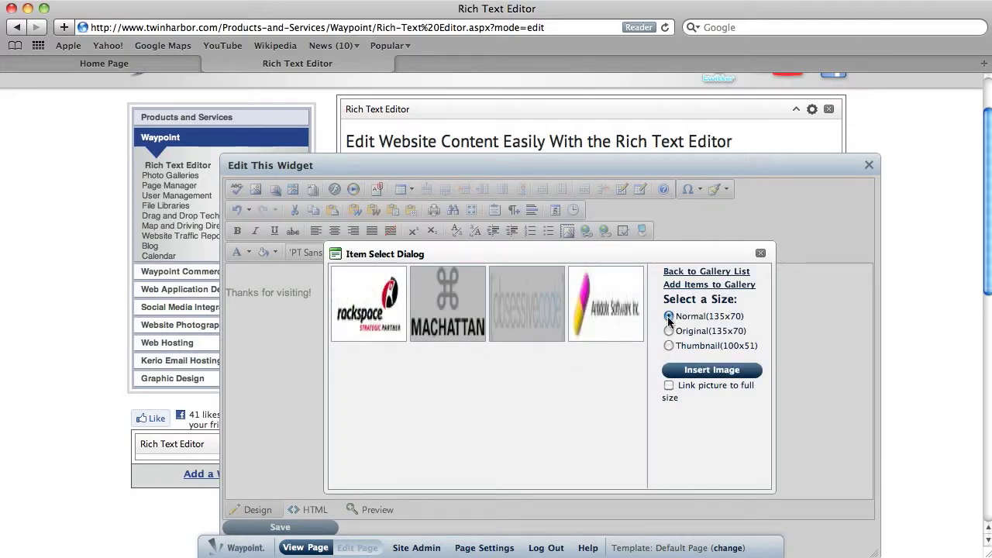
click(704, 370)
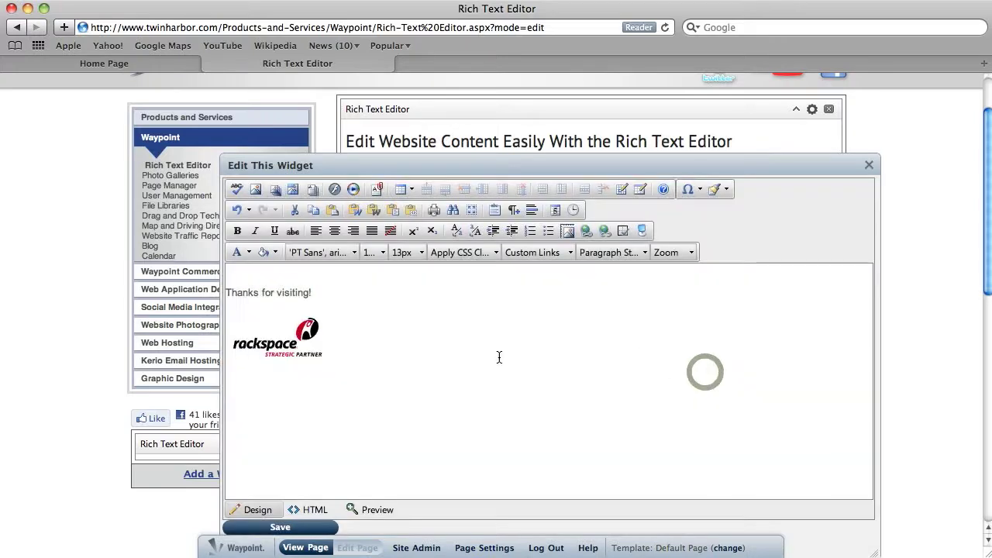
click(330, 343)
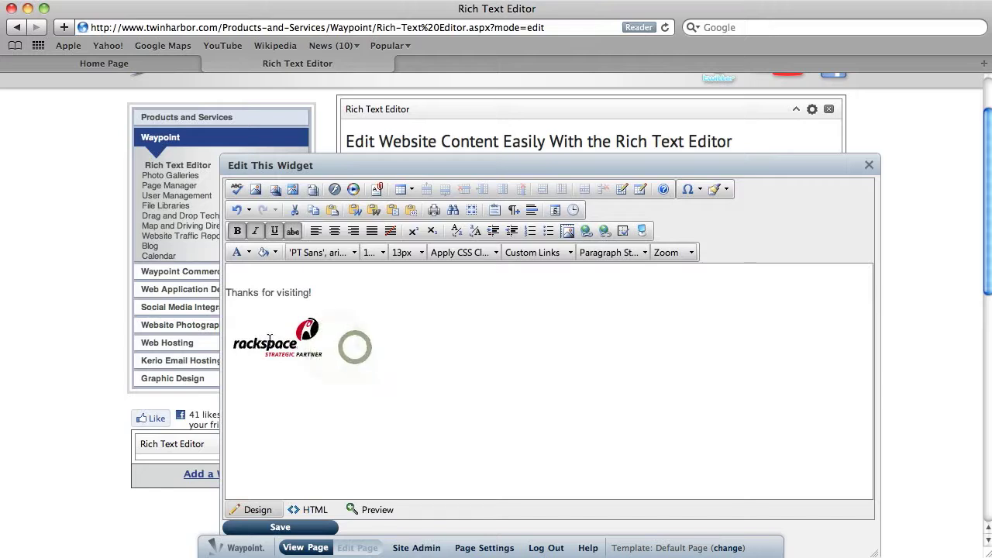
Step: Try a border width of 1 in the Rackspace logo's image properties, check the alignment options, and discard the changes
right_click(267, 342)
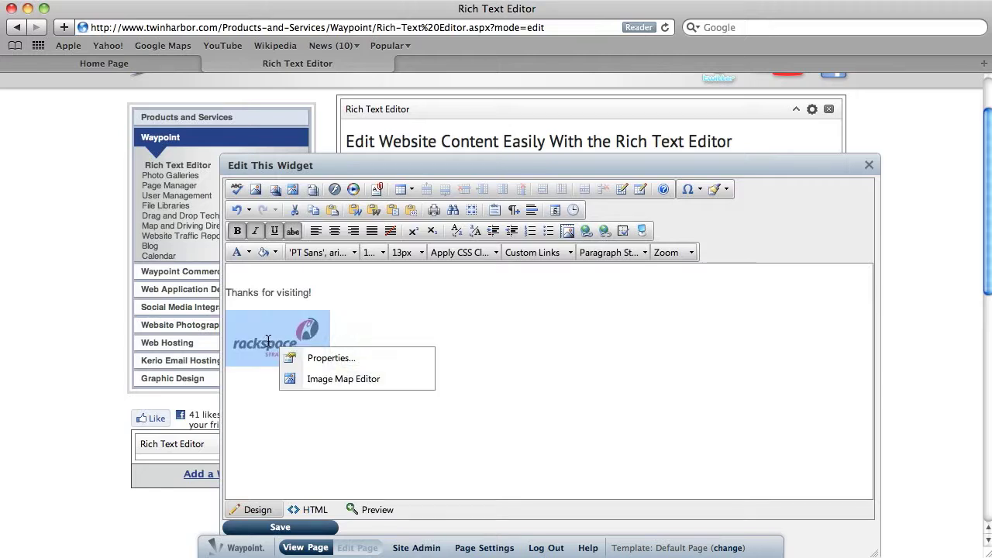
click(342, 360)
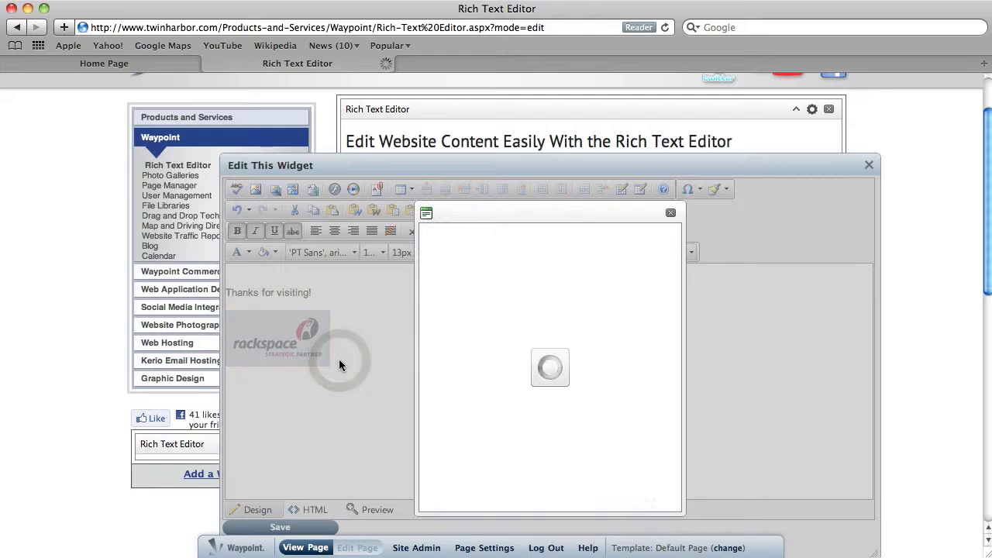
click(547, 375)
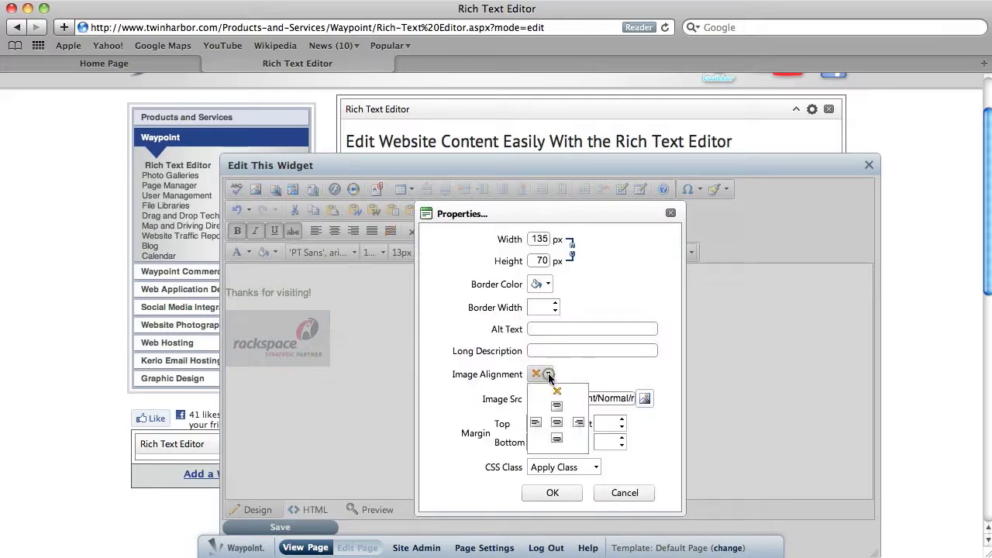
click(611, 311)
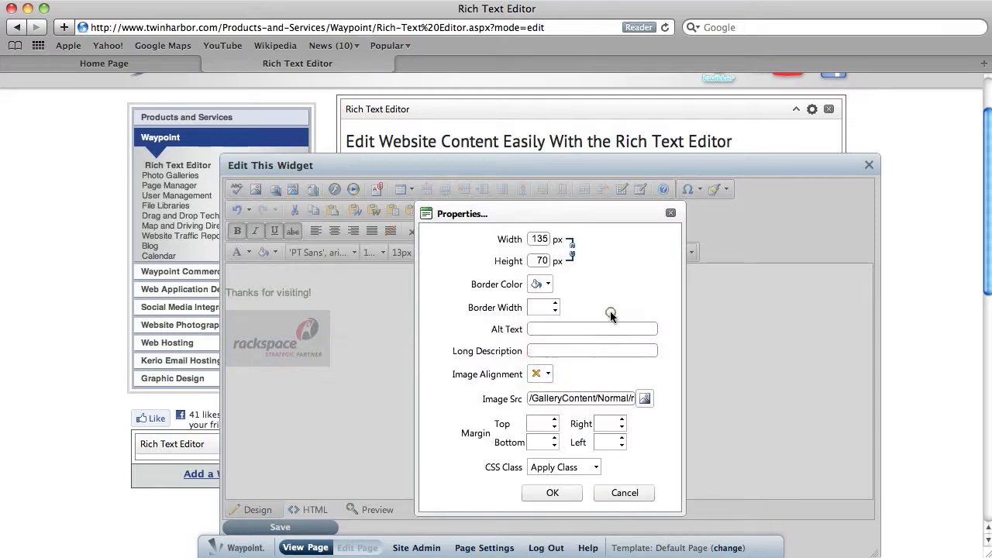
click(555, 303)
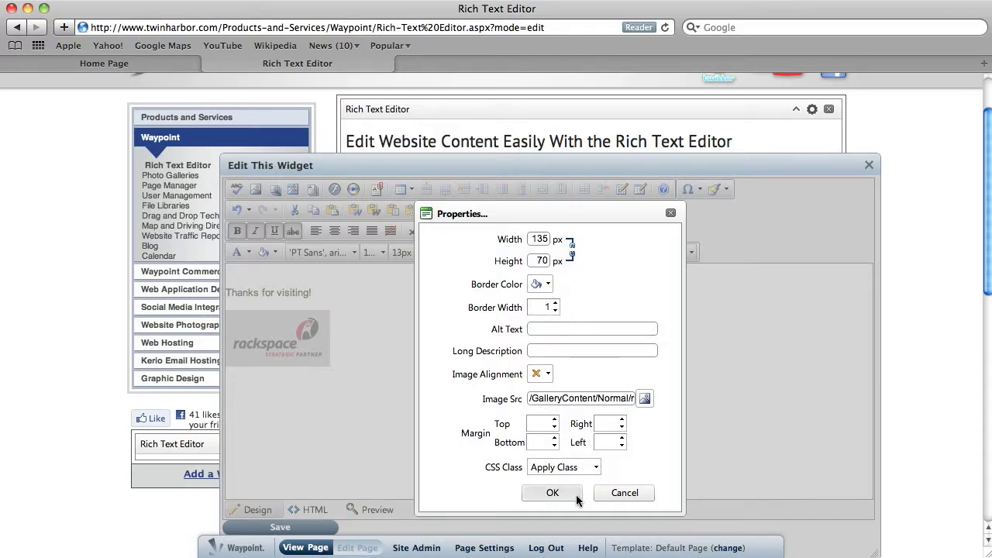
click(633, 493)
click(355, 363)
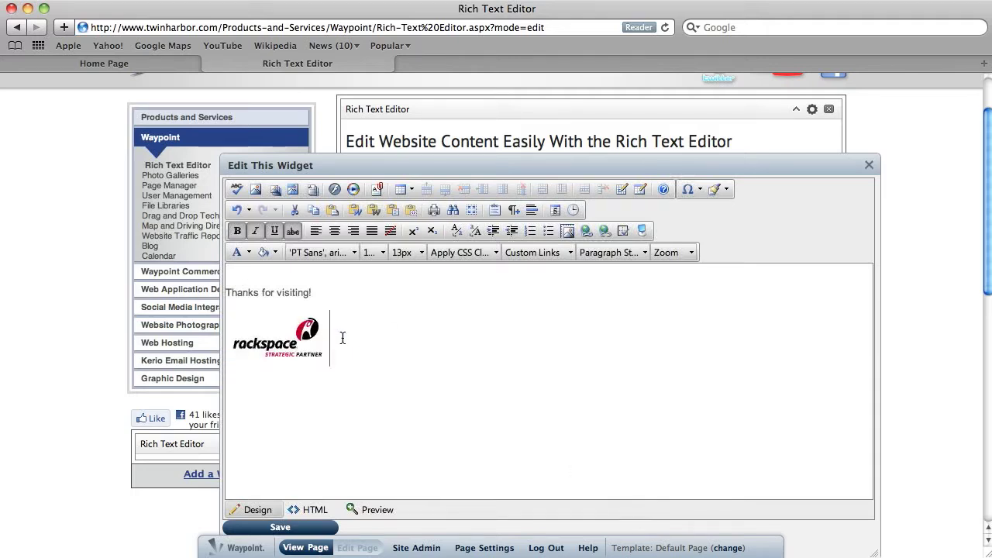
Step: Link the Rackspace logo to a subpage of Waypoint under Products and Services using Custom Links
click(344, 341)
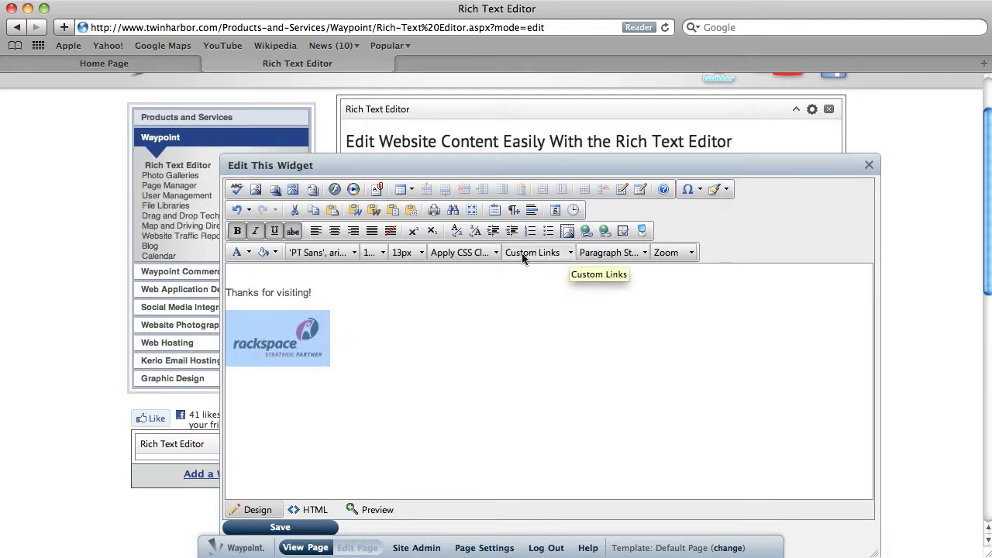
click(569, 255)
scroll(560, 347, down, 2)
scroll(561, 345, up, 1)
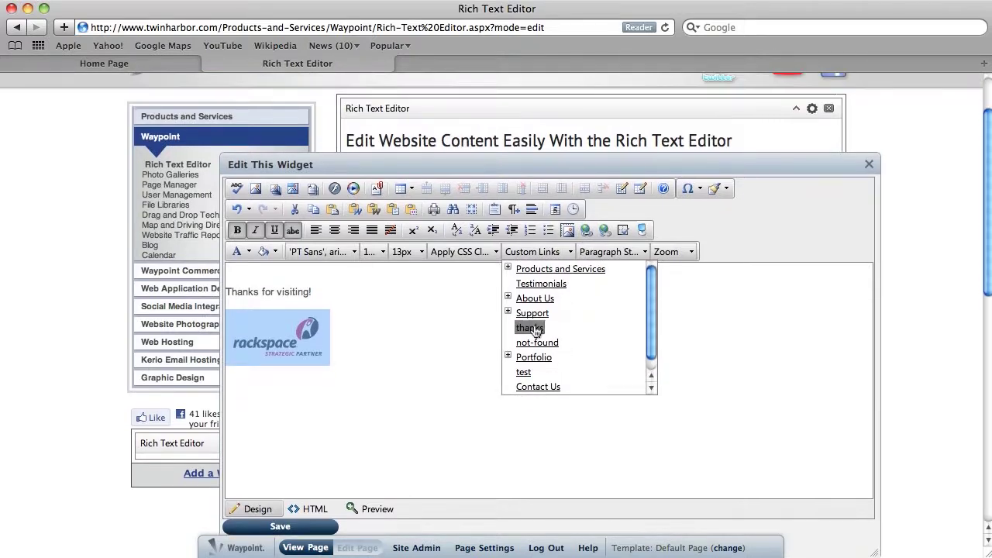
click(509, 269)
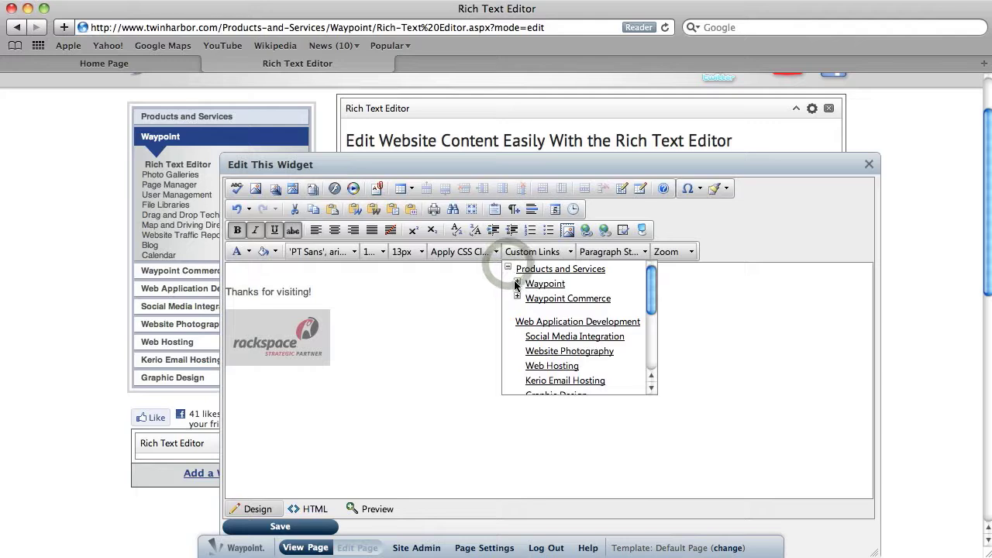
click(518, 283)
click(562, 299)
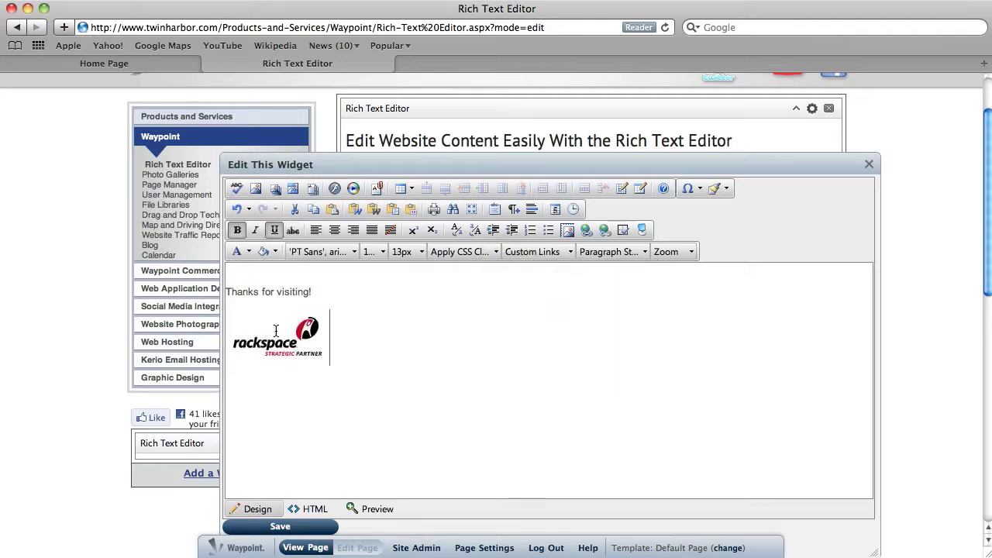
Step: Insert custom links to the Page Manager and About Us pages on separate lines below the Rackspace logo
click(570, 251)
click(562, 313)
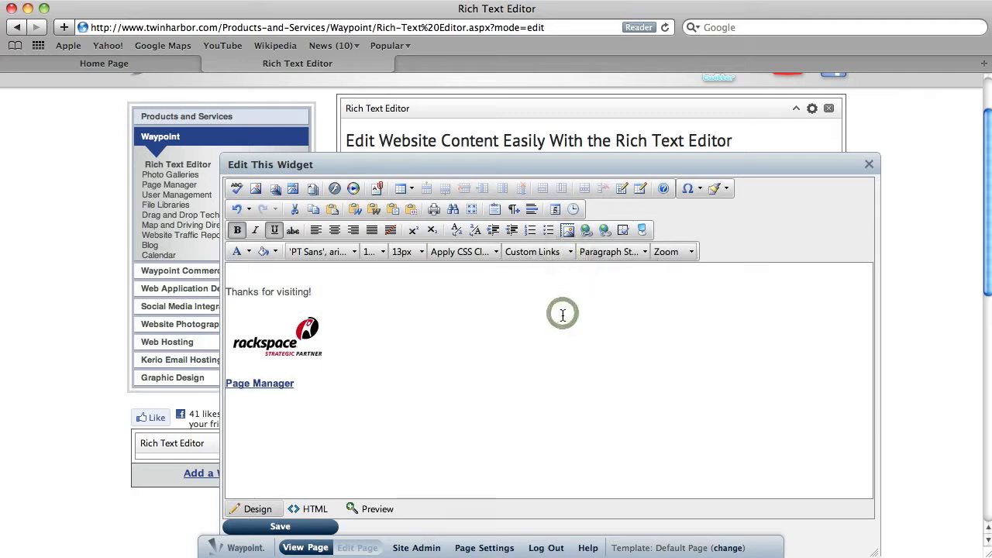
key(Return)
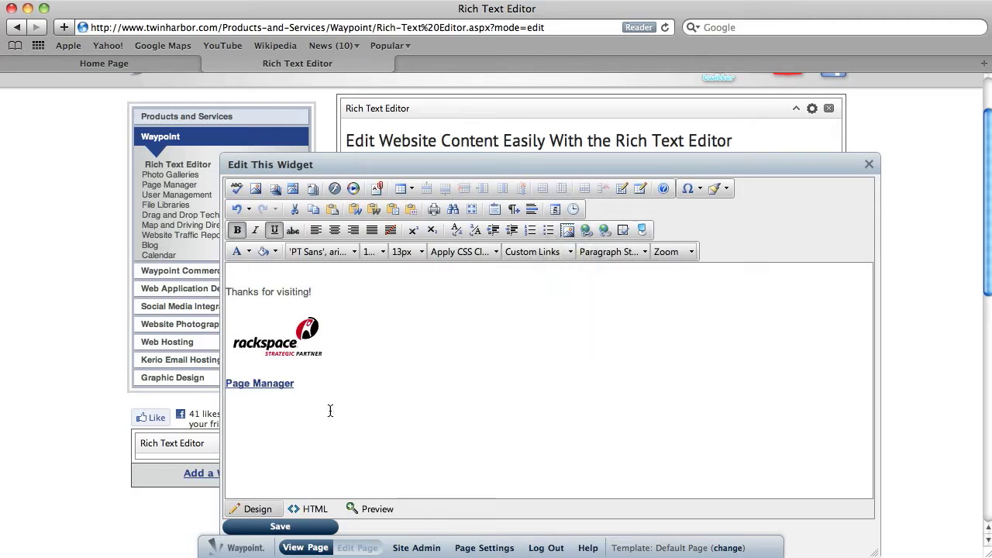
click(570, 251)
scroll(562, 354, down, 3)
scroll(562, 354, down, 5)
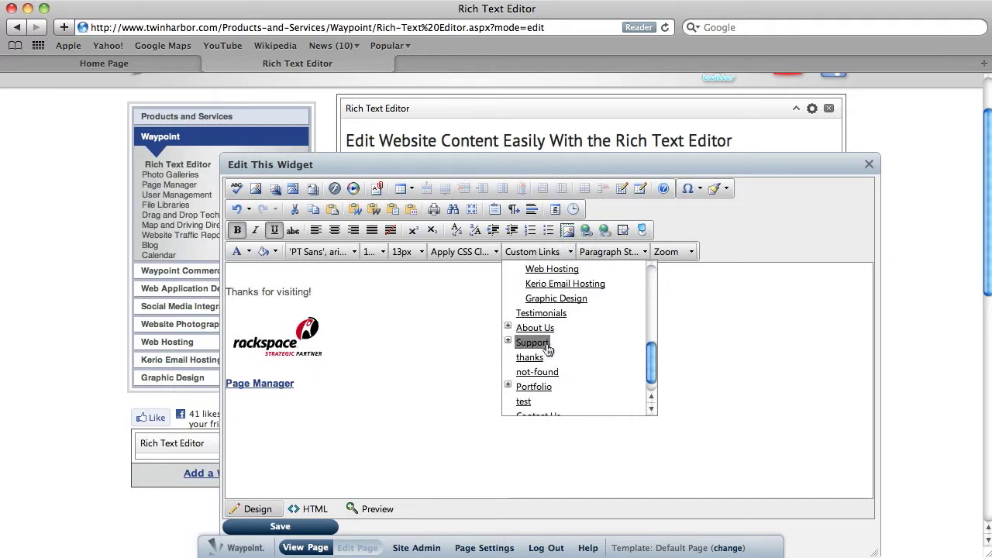
click(535, 328)
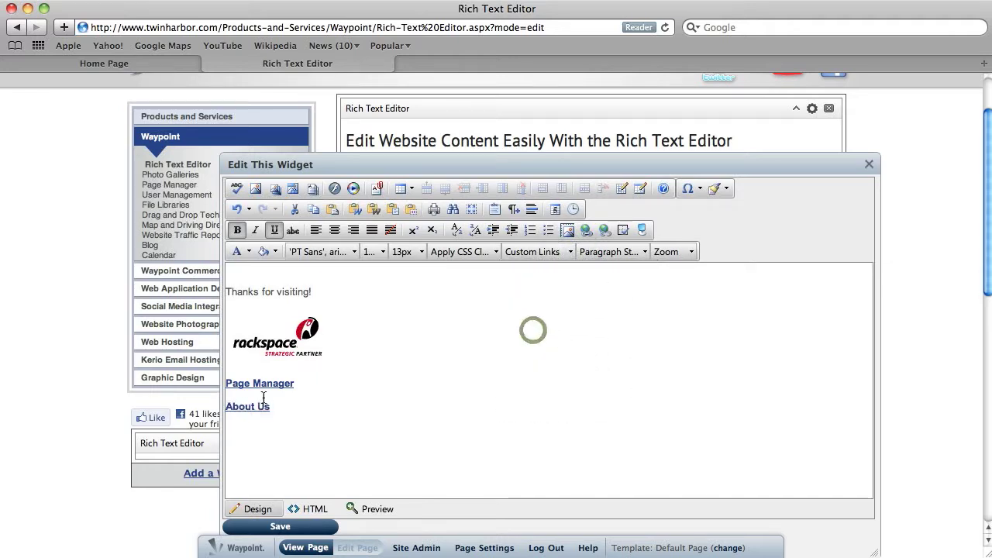
Step: Turn the "Thanks for visiting!" text into a custom link to one of the website's pages
triple_click(319, 290)
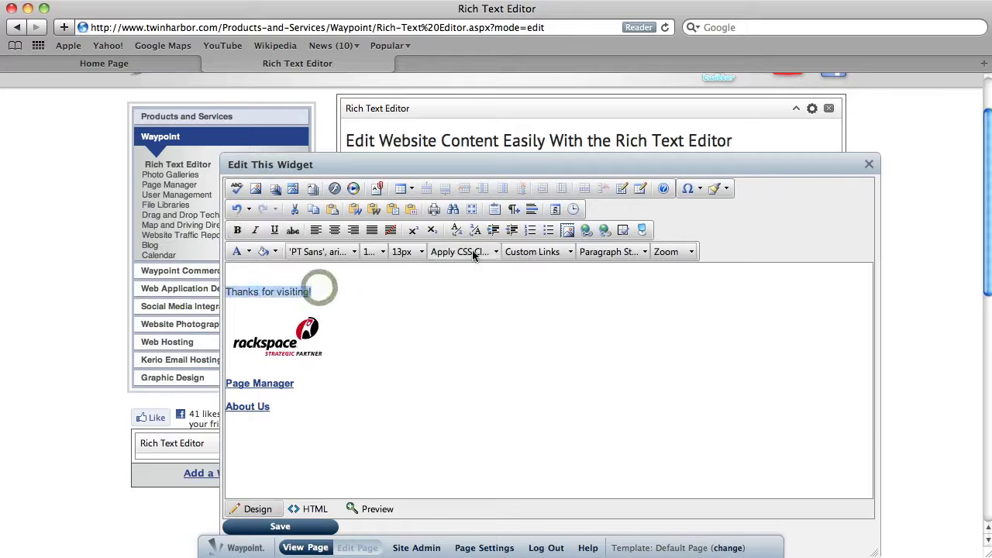
click(571, 251)
click(564, 327)
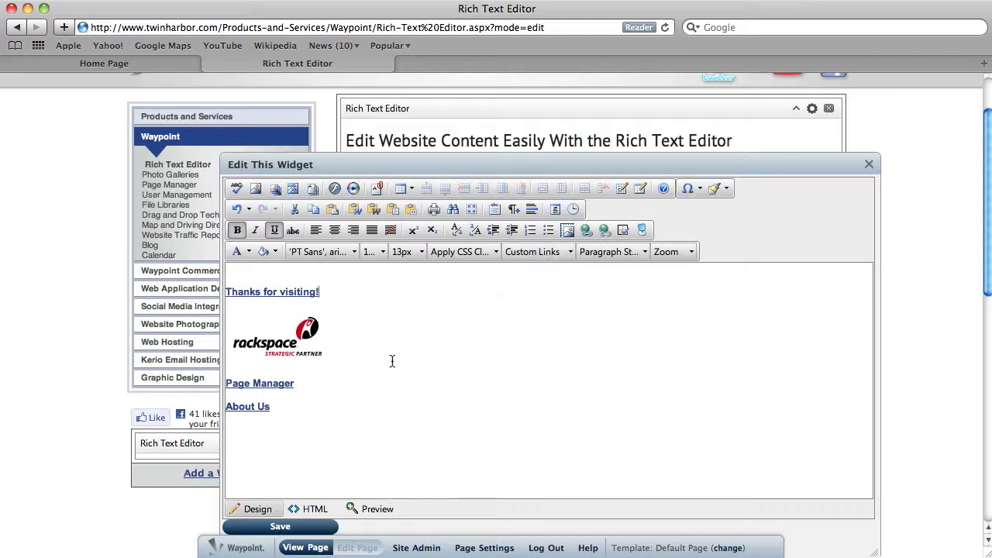
click(328, 420)
drag(365, 338, 204, 334)
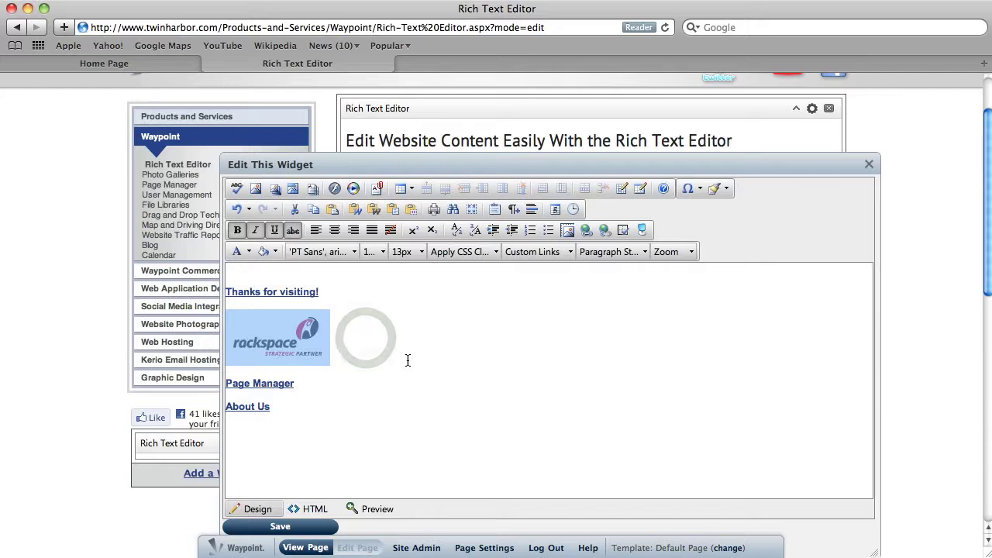
click(604, 234)
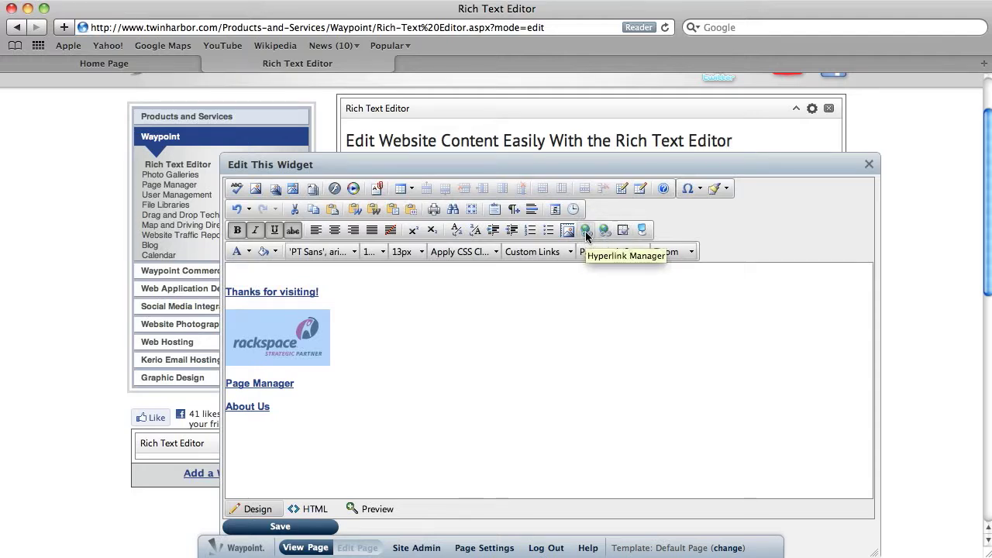
click(586, 231)
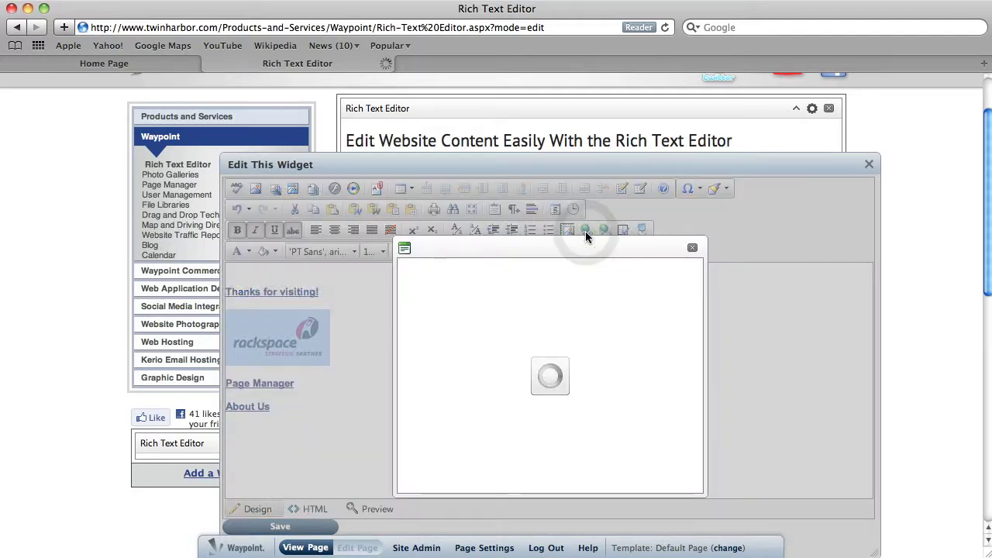
click(516, 313)
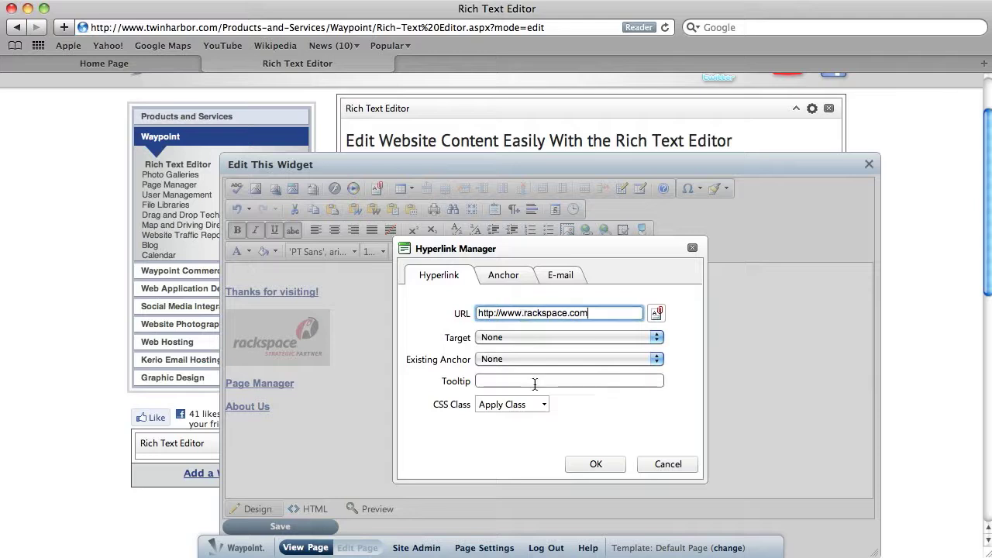
click(503, 338)
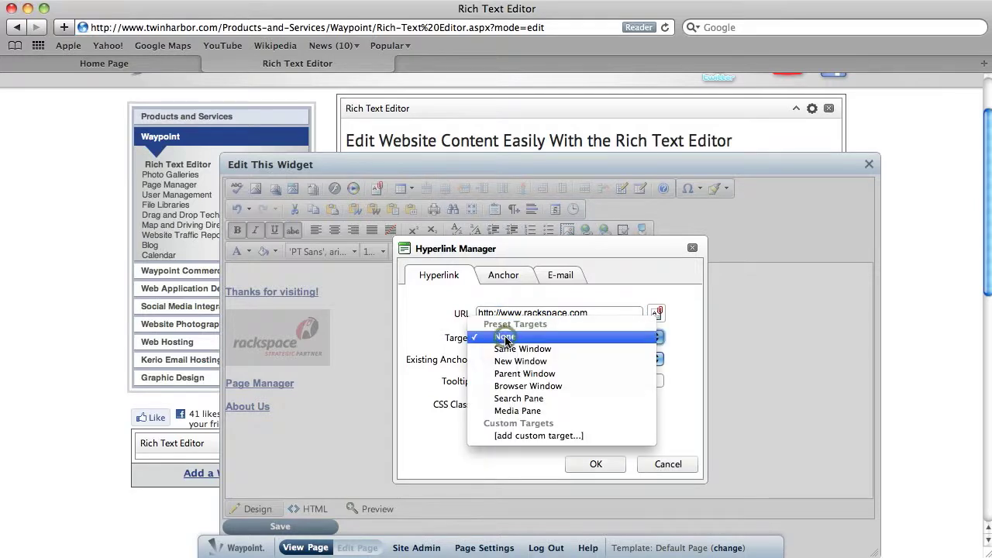
click(540, 361)
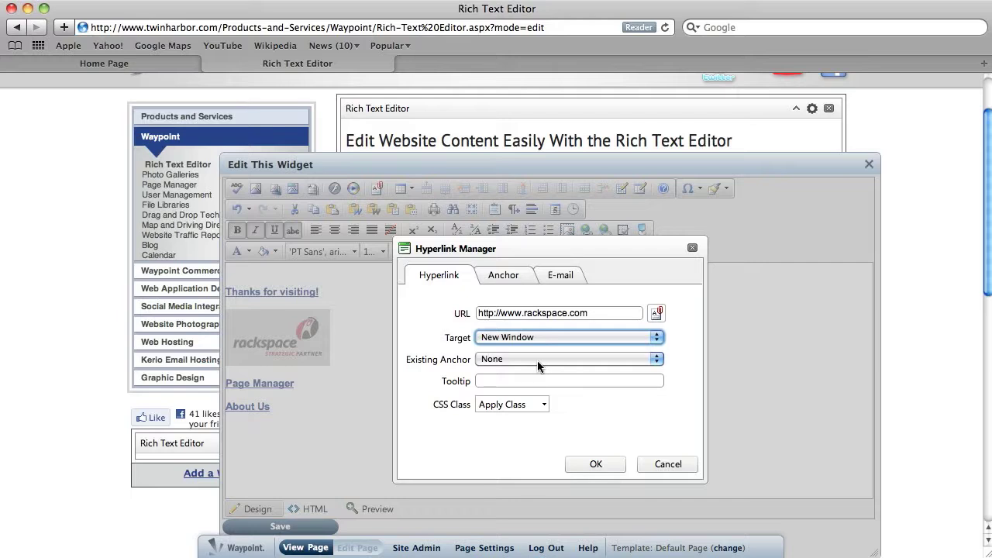
click(606, 468)
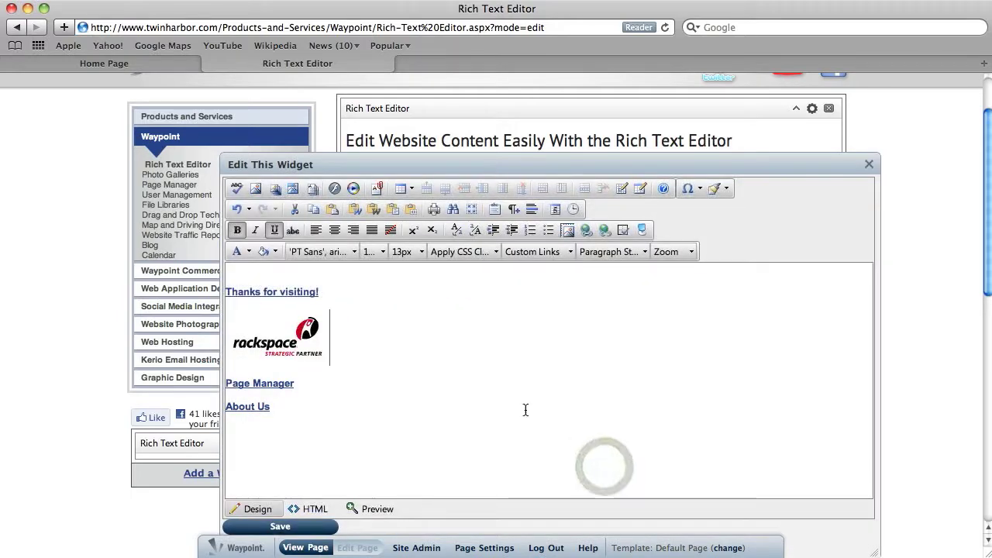
Step: Save the sidebar widget's content and switch the page to view mode
scroll(525, 408, down, 1)
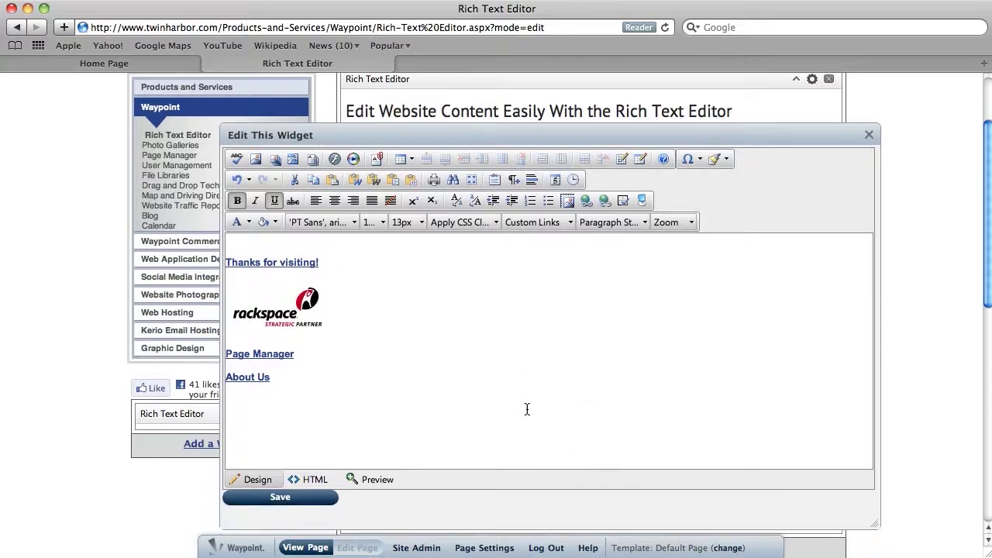
click(305, 505)
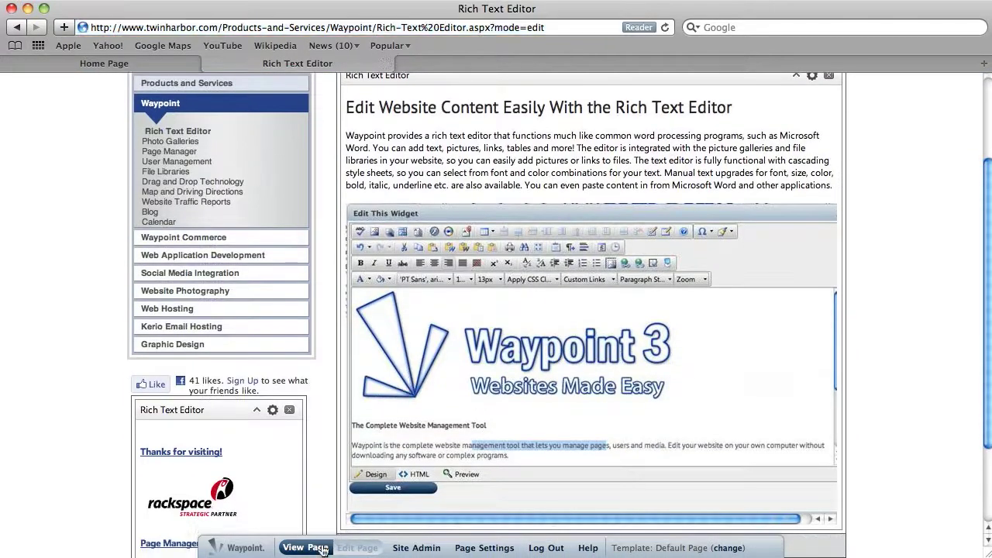
click(320, 547)
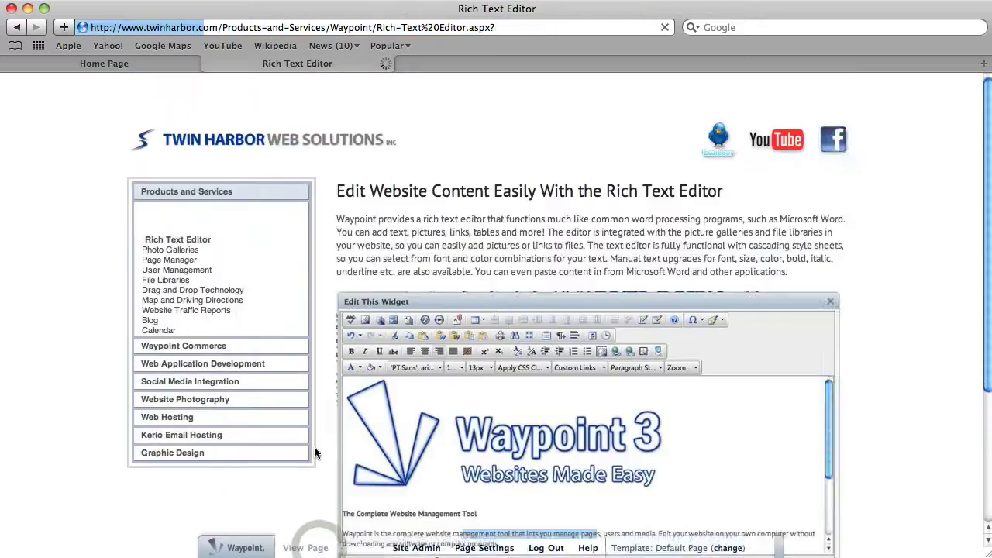
Step: Test the Rackspace logo's link in the sidebar and close the window it opens
scroll(314, 446, down, 4)
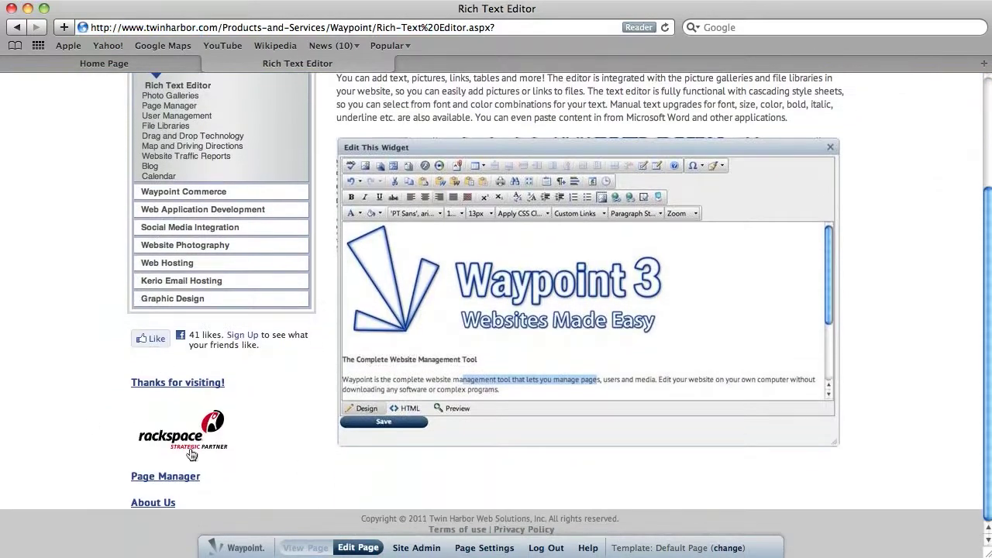
click(189, 446)
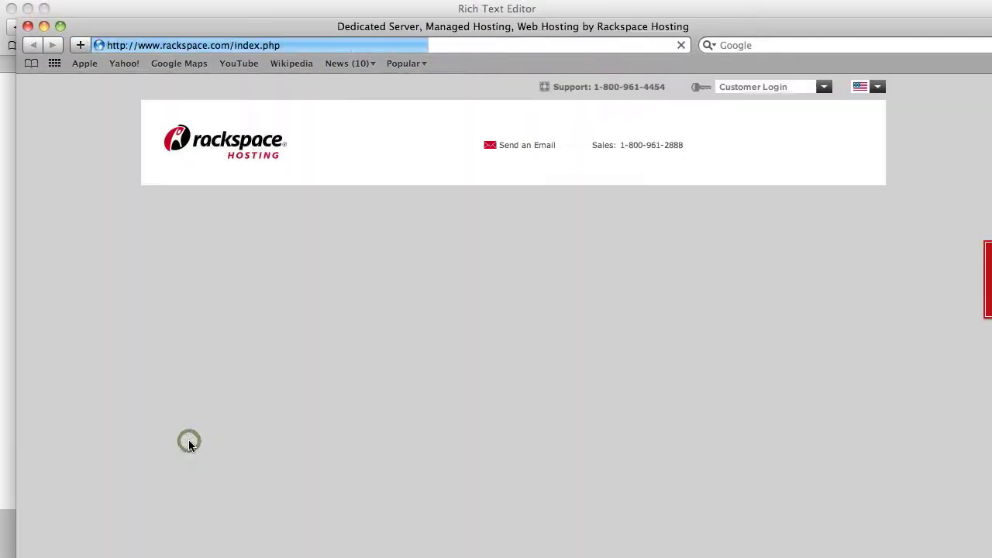
click(27, 27)
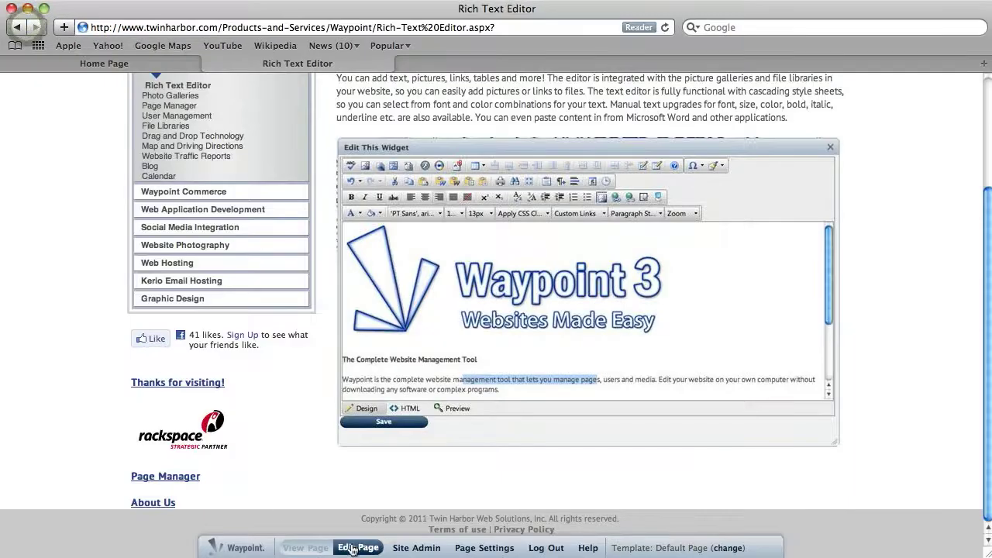
Step: Put the page back in edit mode and remove the sidebar's Rich Text Editor widget
click(358, 548)
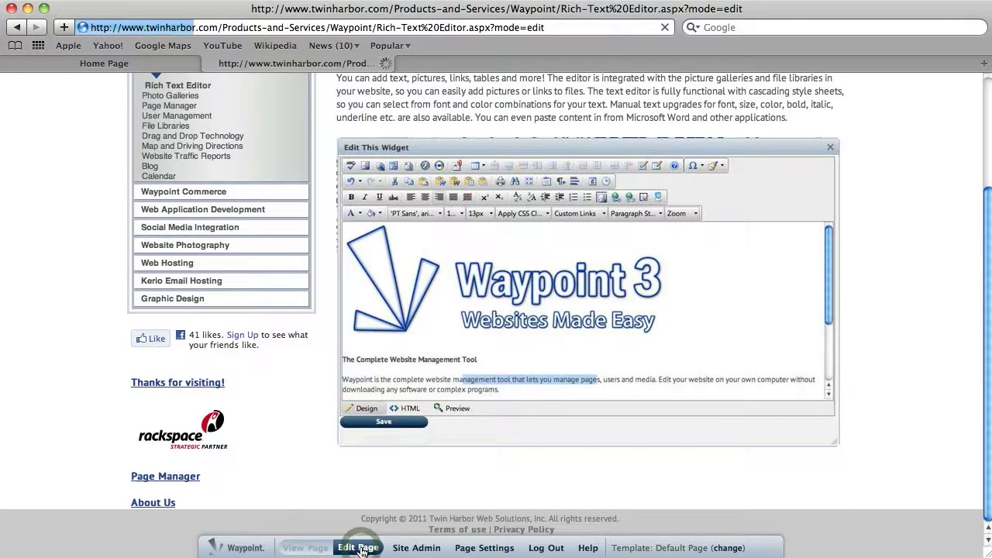
scroll(332, 481, down, 5)
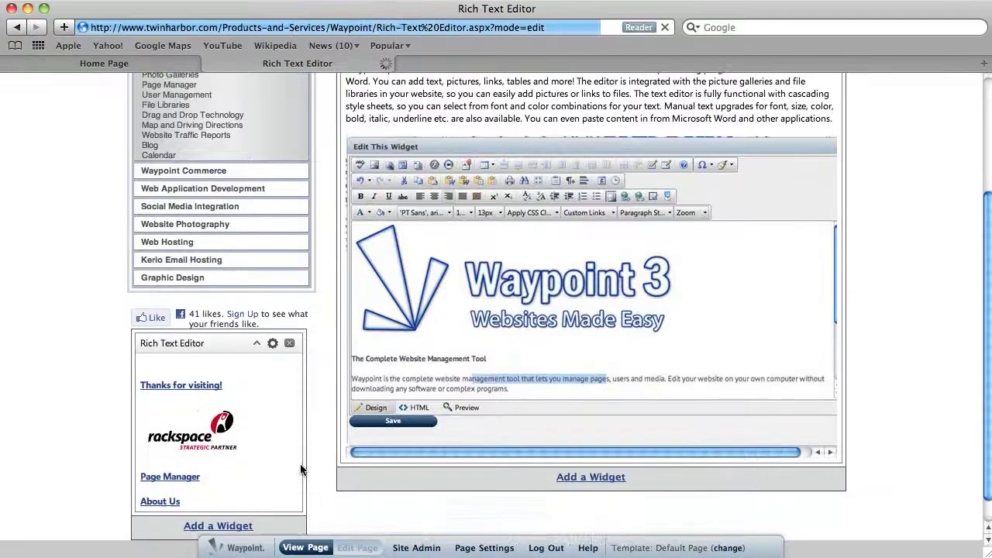
click(290, 313)
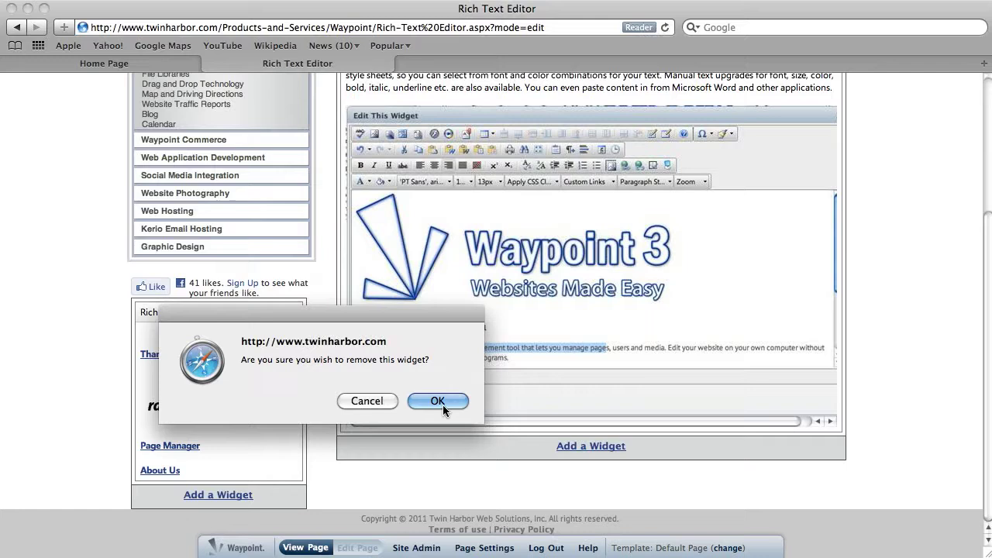
click(438, 401)
scroll(300, 445, down, 1)
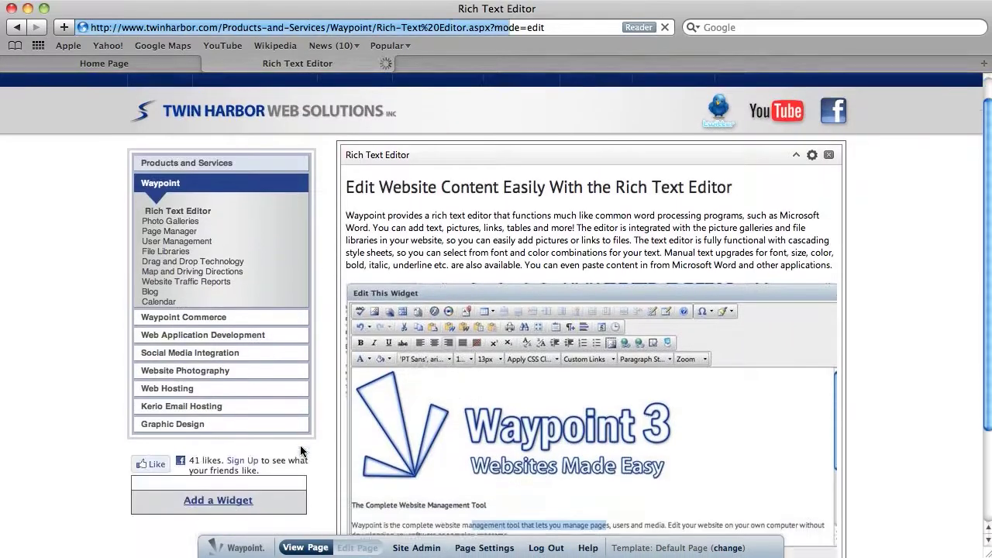